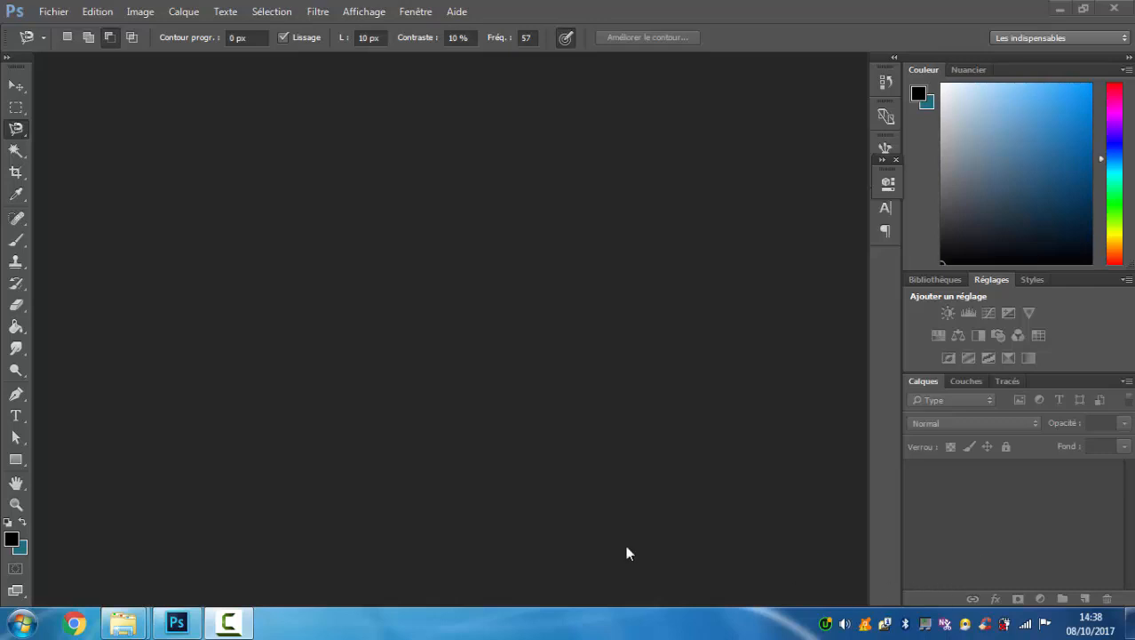
View the paris and British flag face images from the design folder as example results.
mouse_move(123, 623)
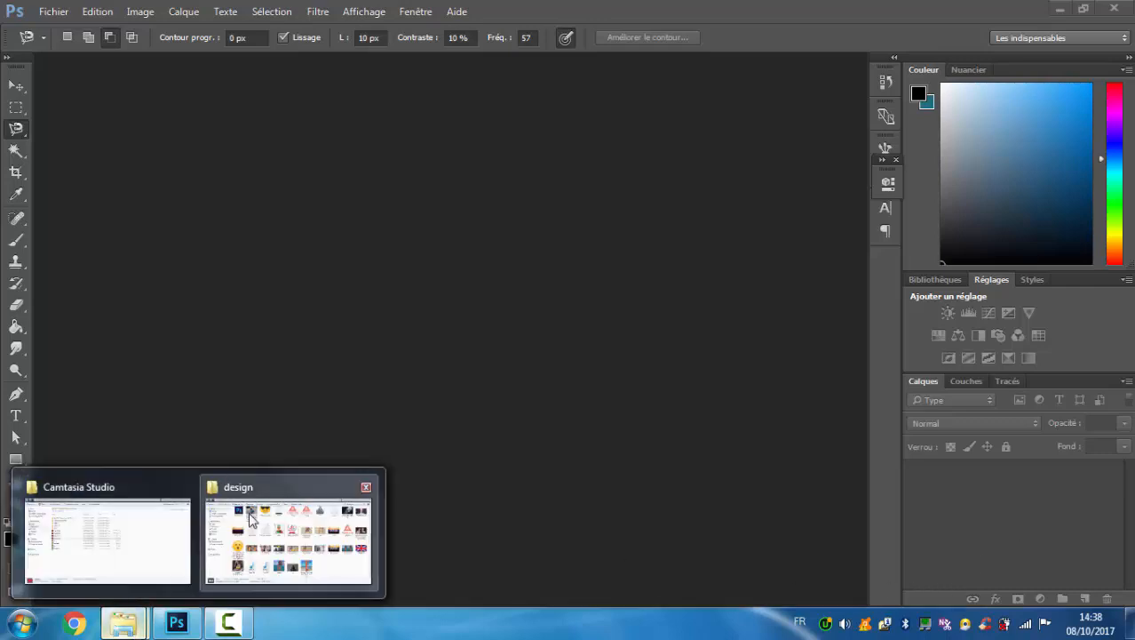
mouse_move(251, 520)
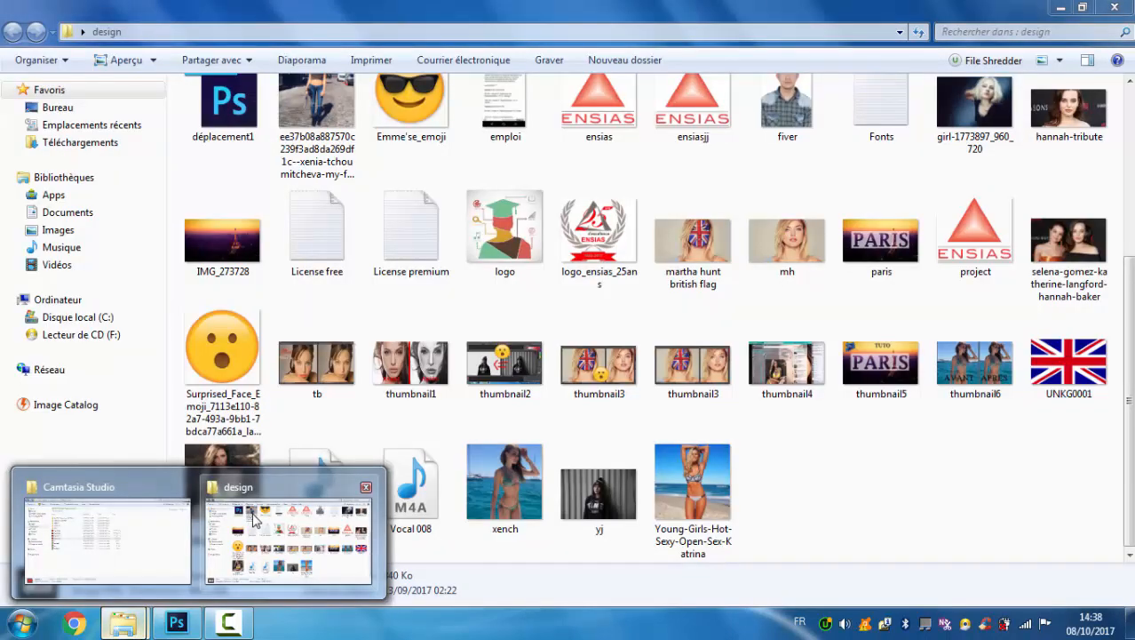
left_click(254, 519)
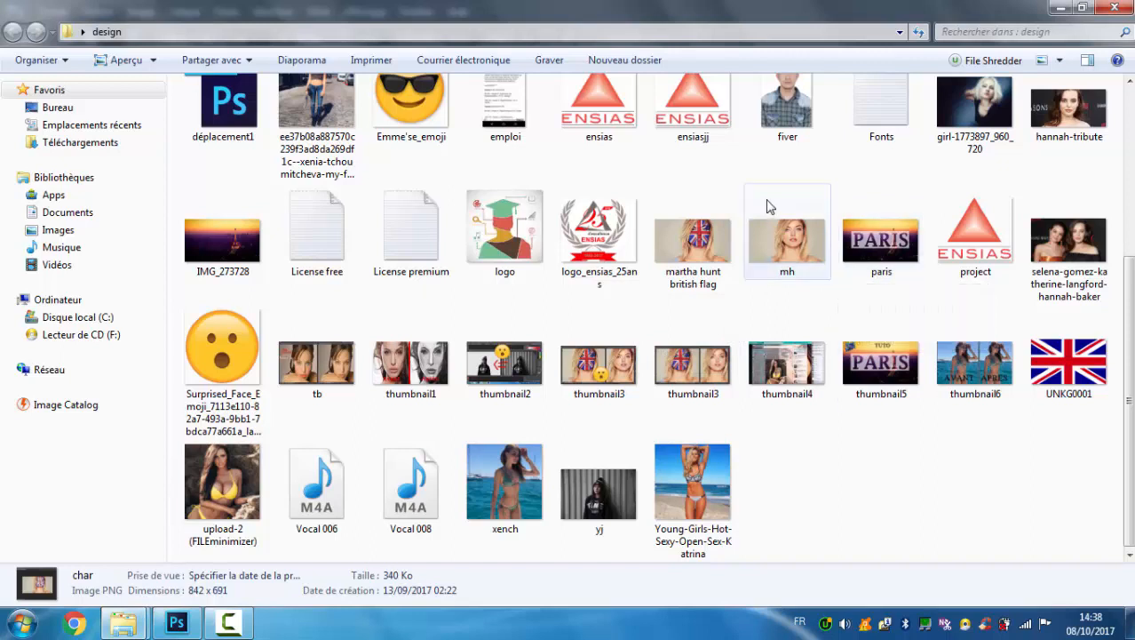
double_click(862, 233)
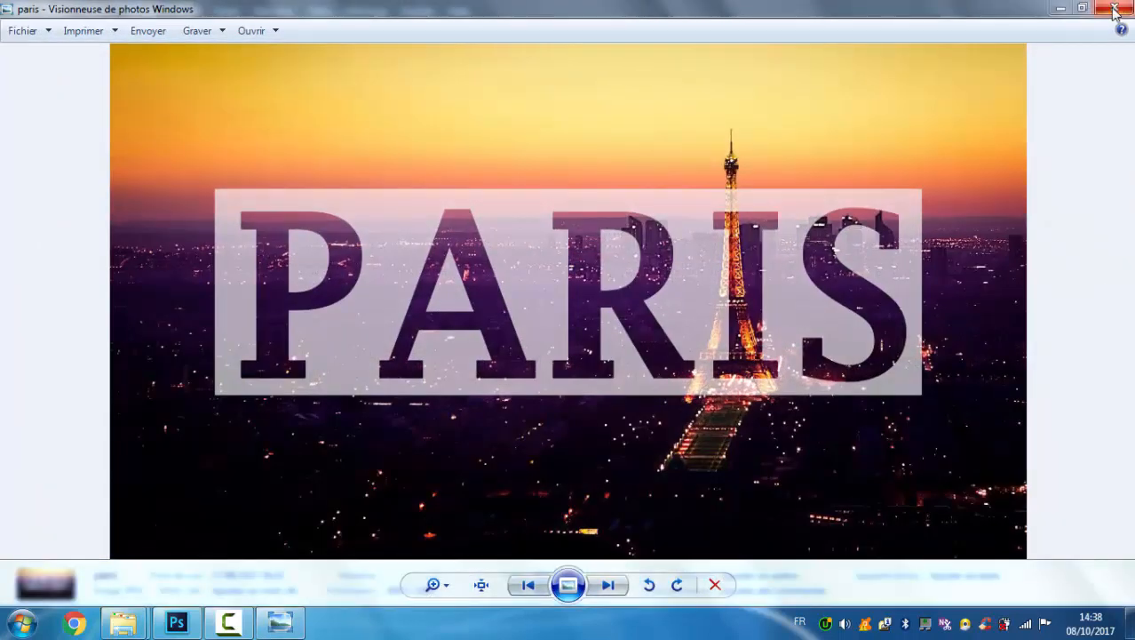
left_click(1114, 7)
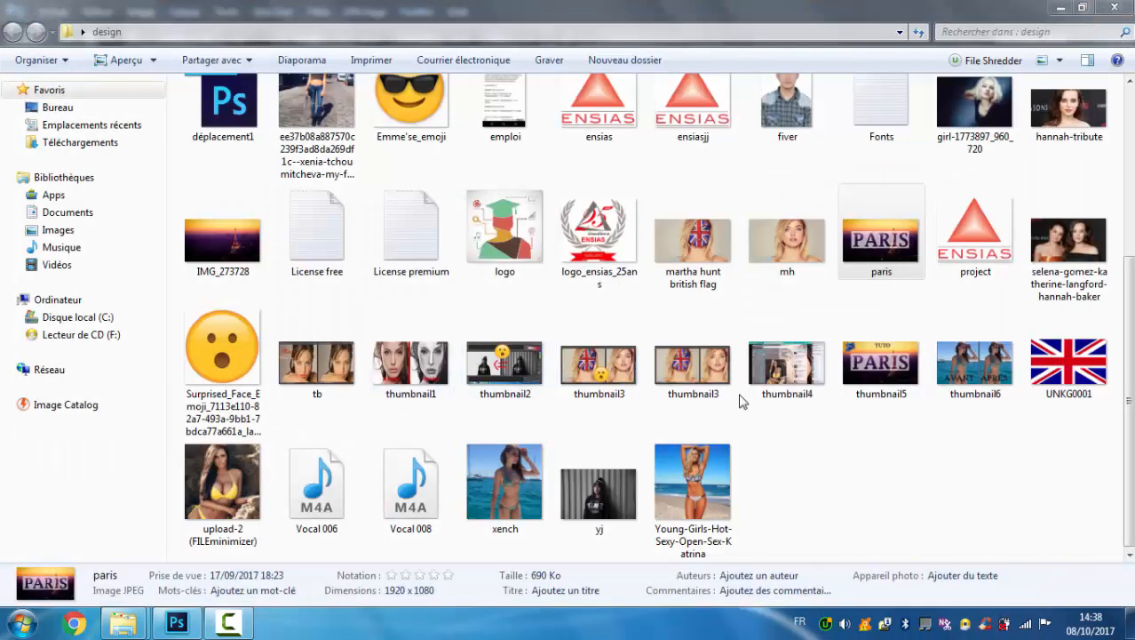
double_click(695, 269)
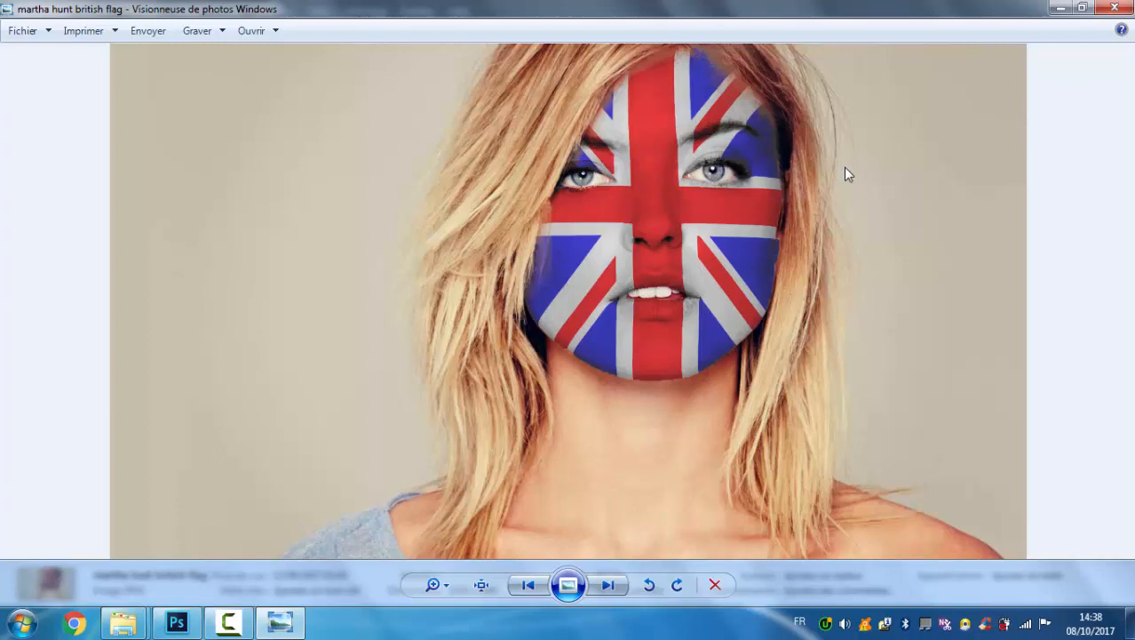
left_click(1111, 8)
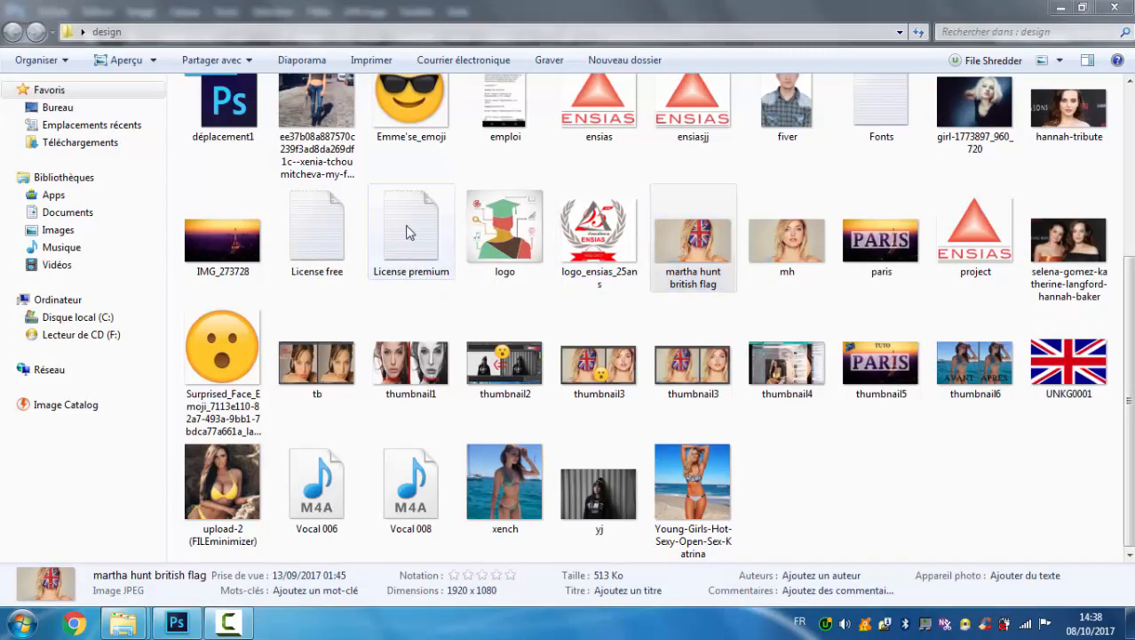
Switch to Photoshop, open the xench image from the design folder and duplicate its background layer.
left_click(166, 626)
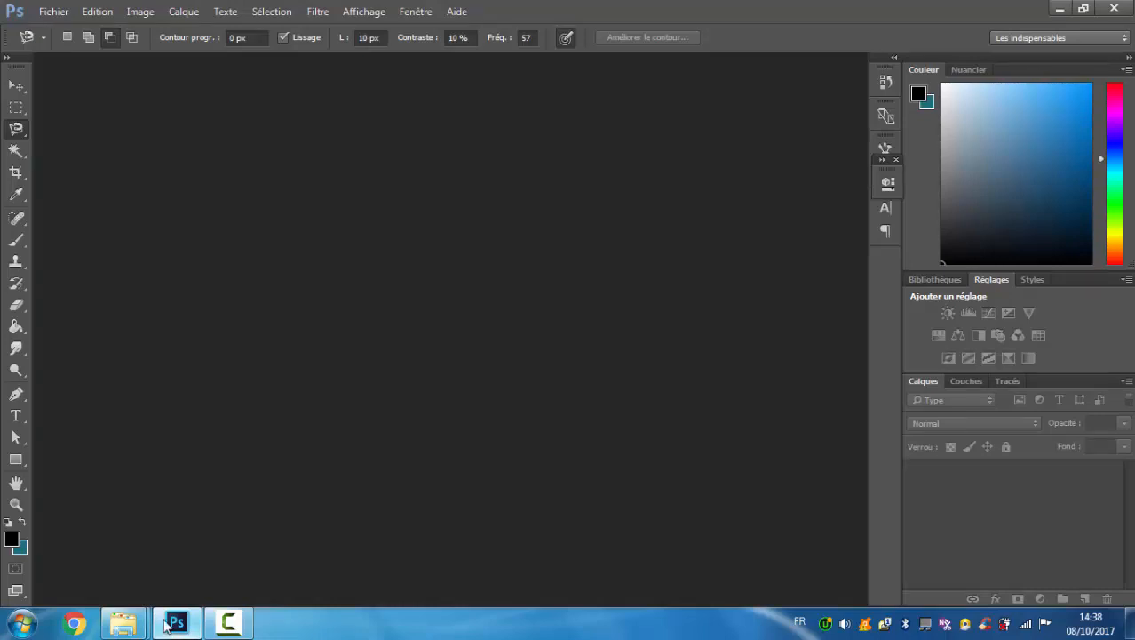
left_click(53, 12)
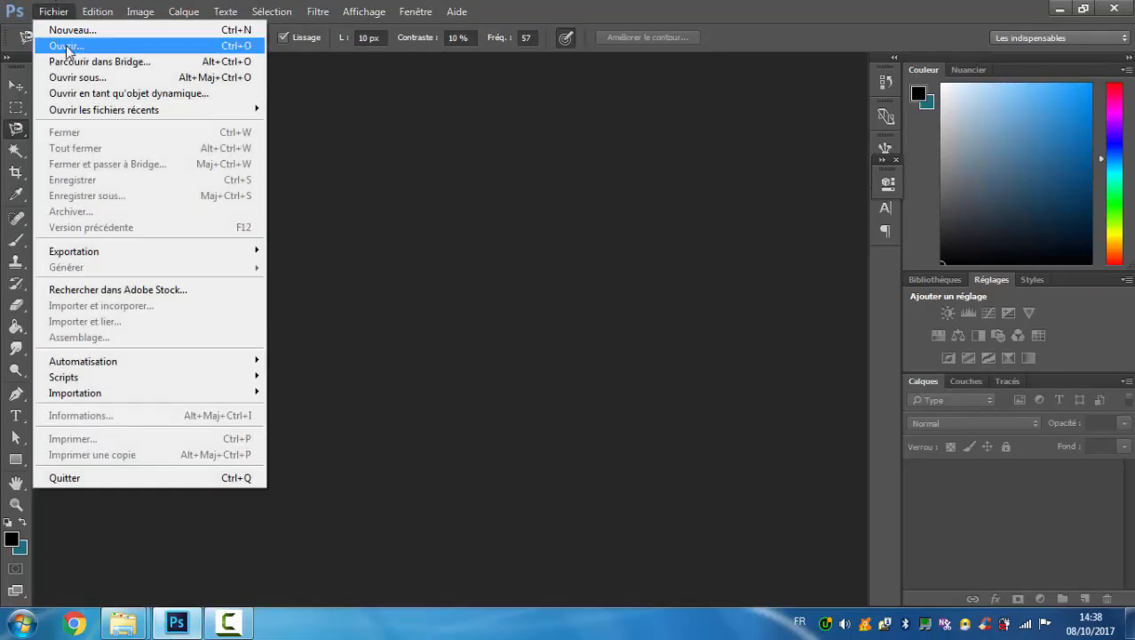
left_click(65, 45)
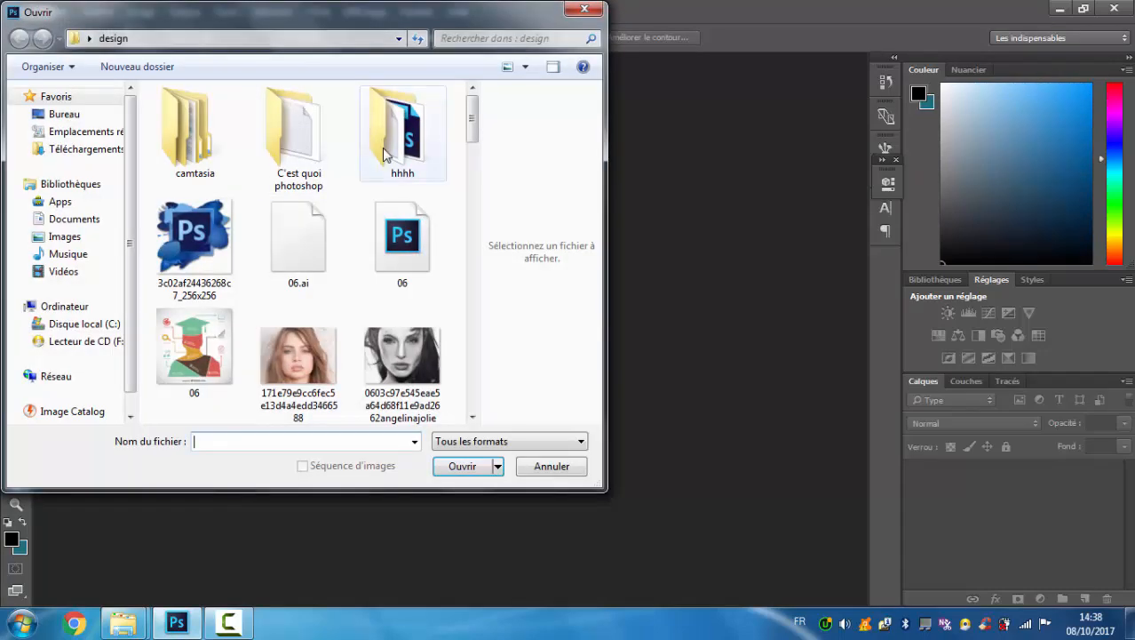
scroll(383, 149, "down", 15)
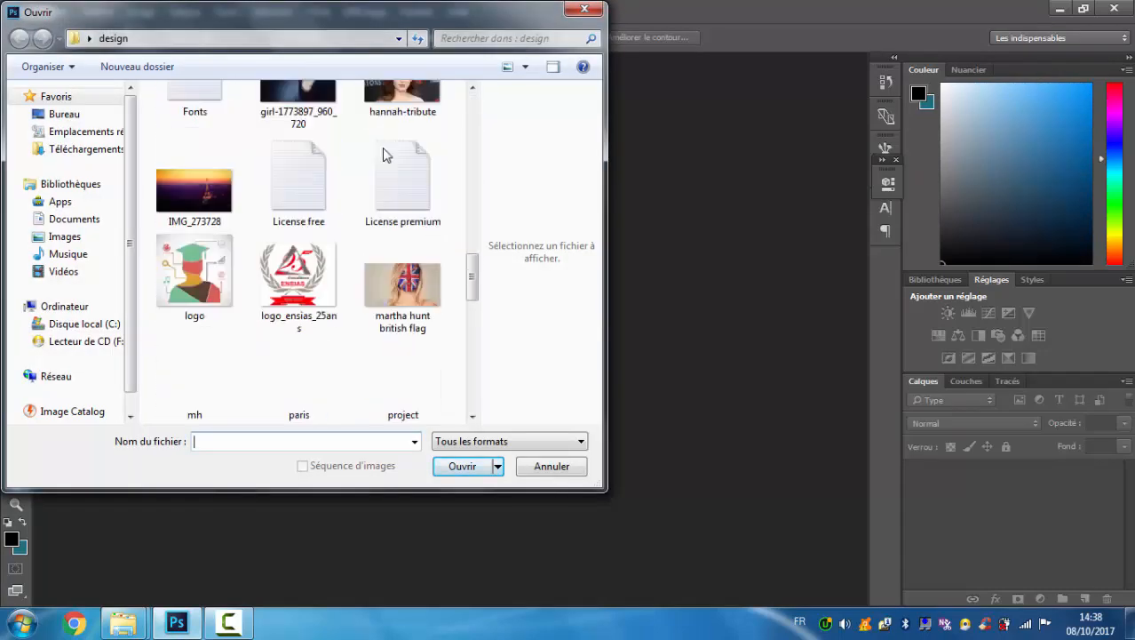
scroll(383, 155, "down", 5)
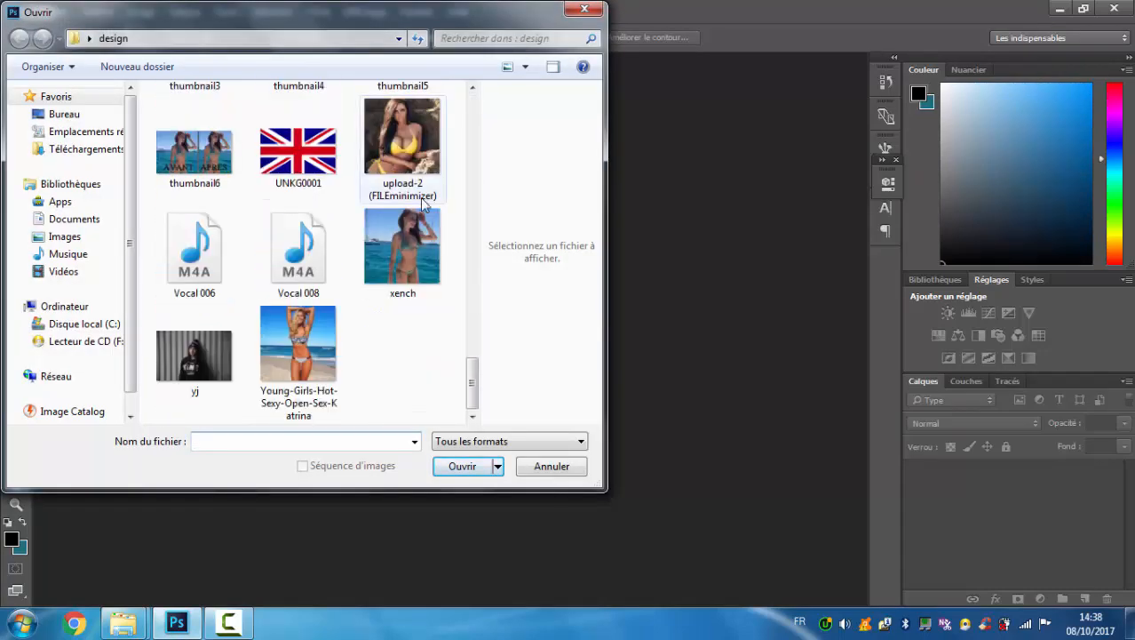
double_click(429, 217)
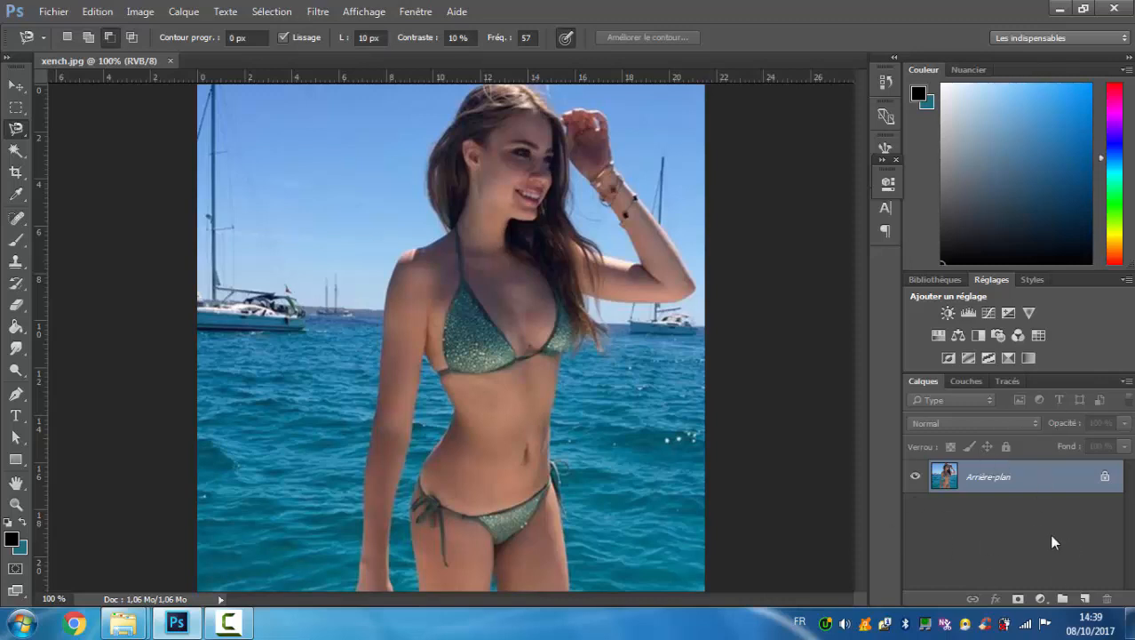
key("ctrl+j")
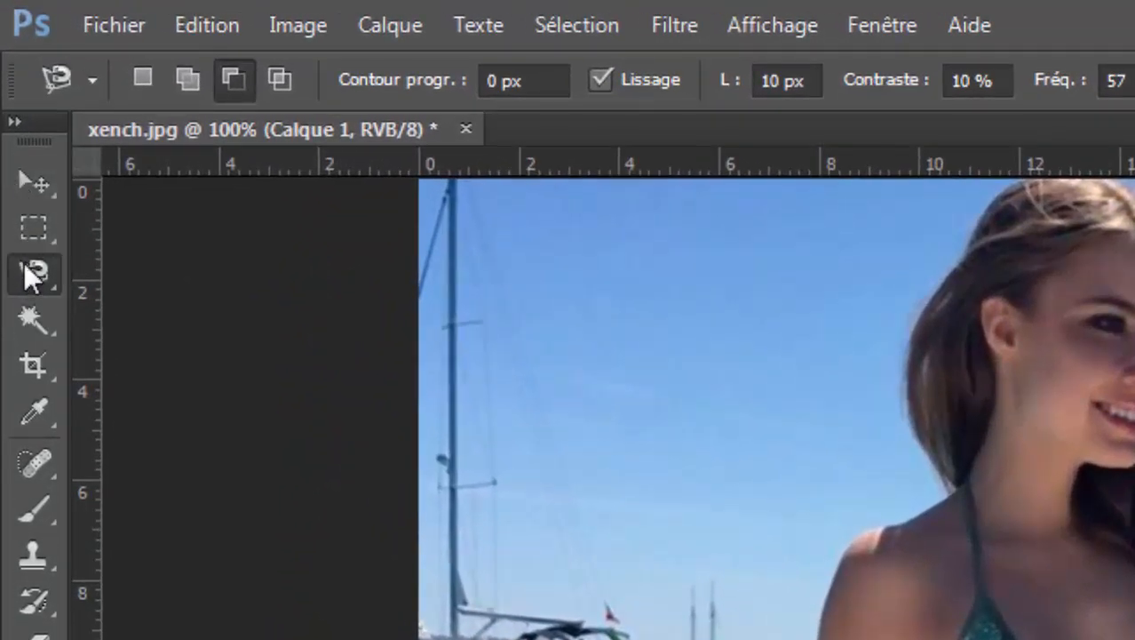
Trace a closed selection around the woman's entire outline using the Magnetic Lasso in add-to-selection mode.
left_click(24, 270)
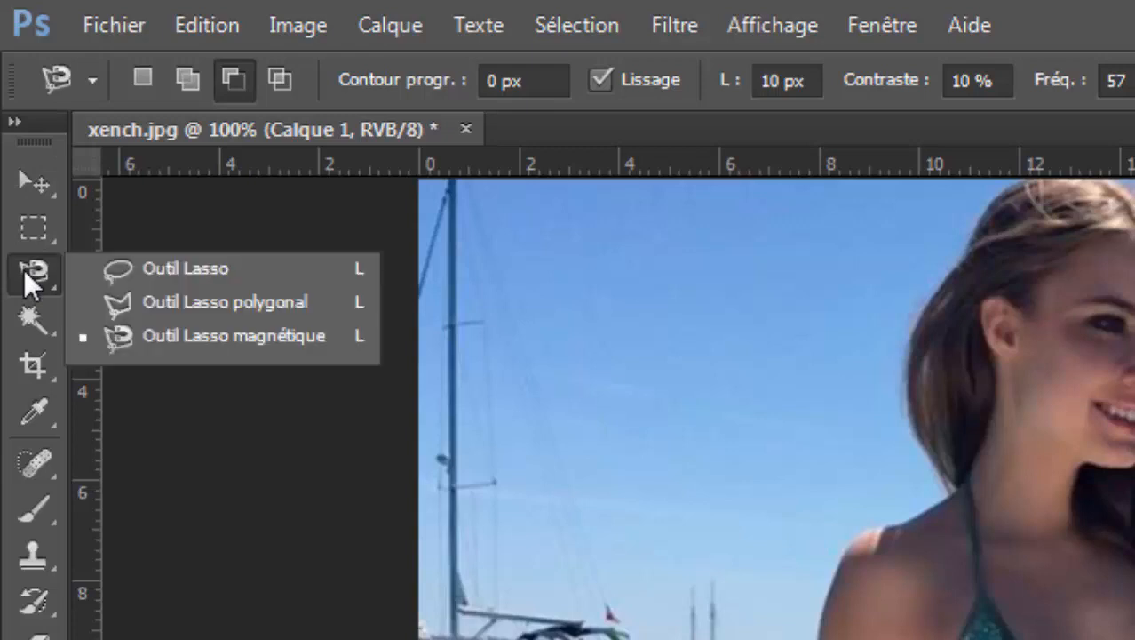
left_click(169, 336)
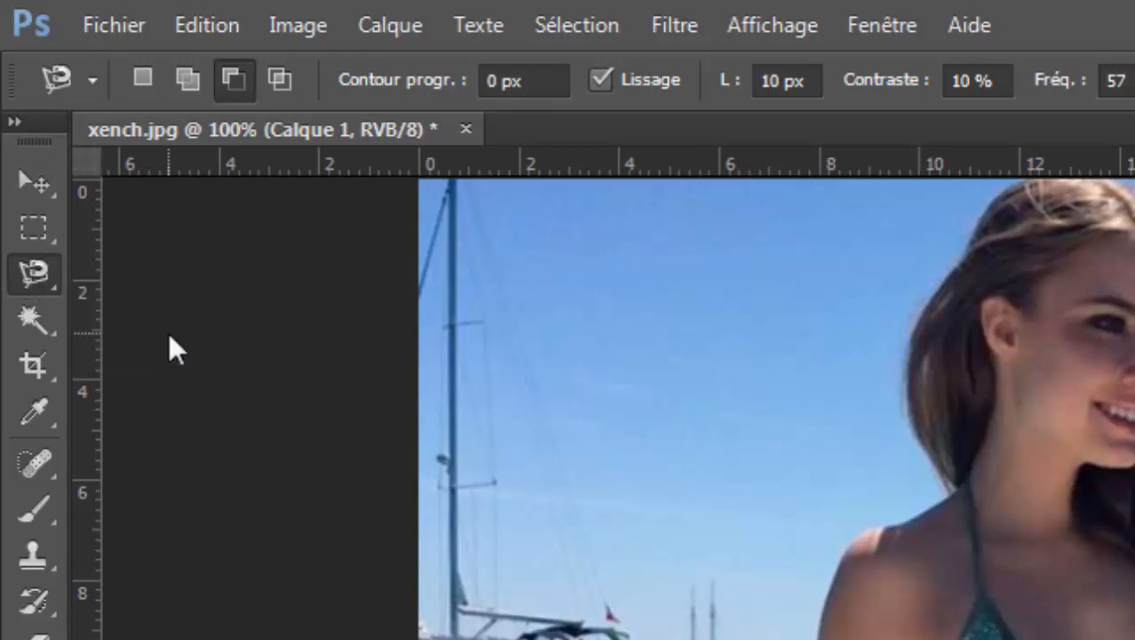
left_click(182, 82)
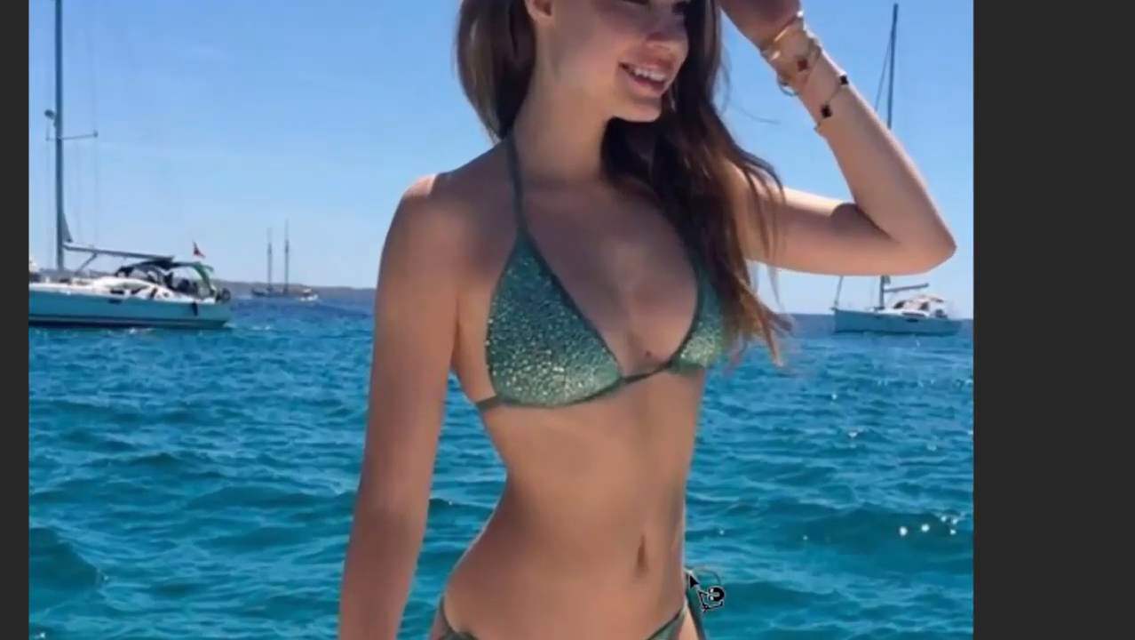
left_click(692, 576)
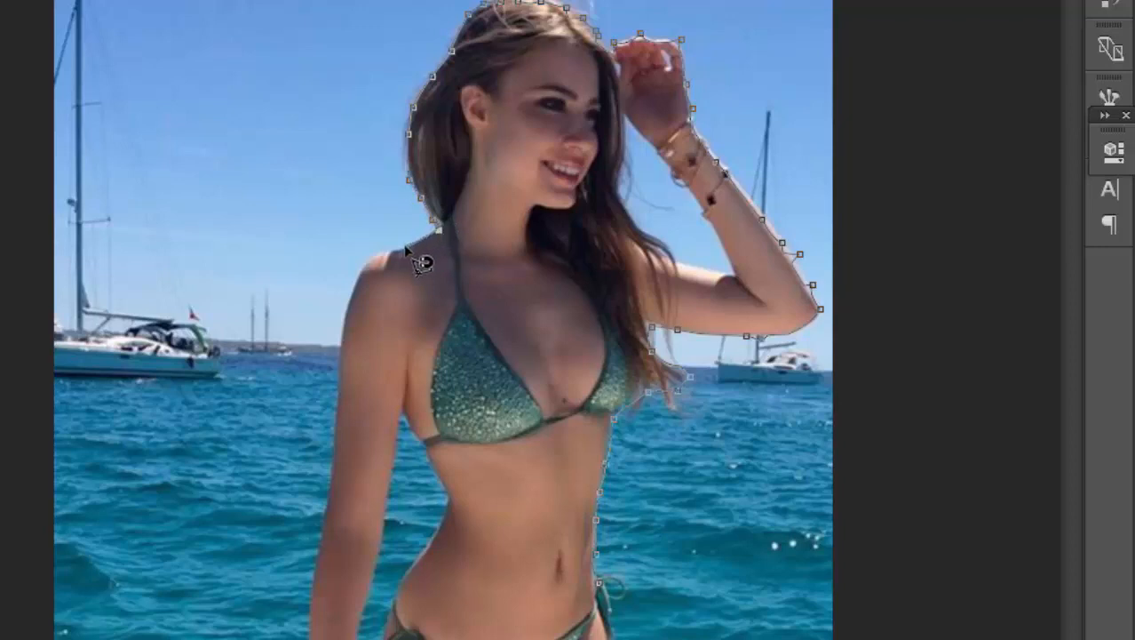
left_click(411, 245)
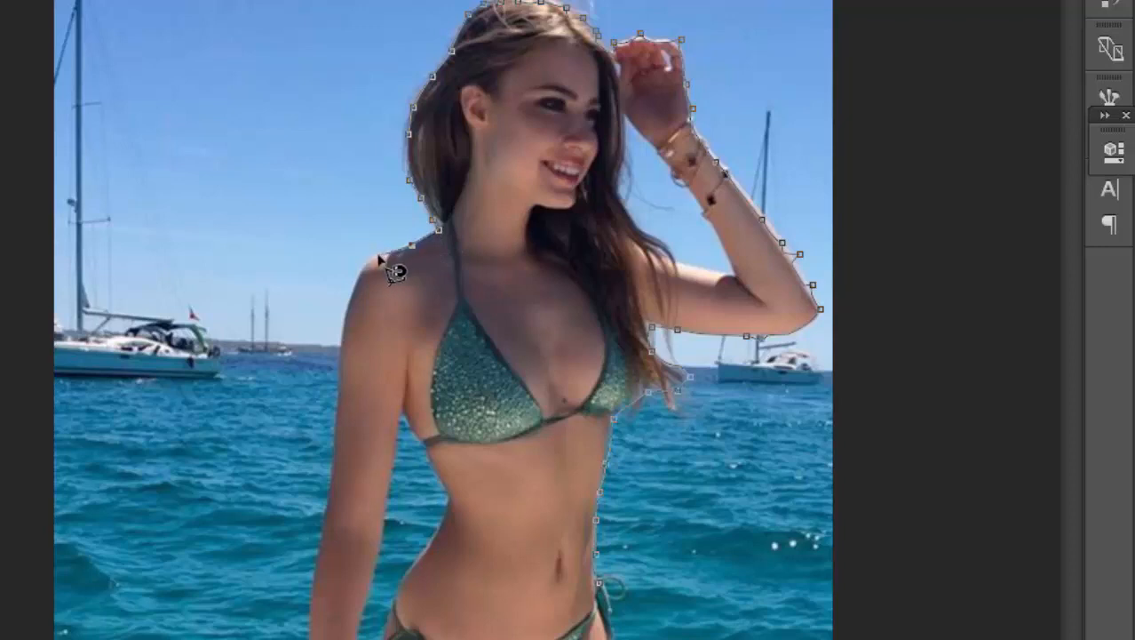
left_click(380, 256)
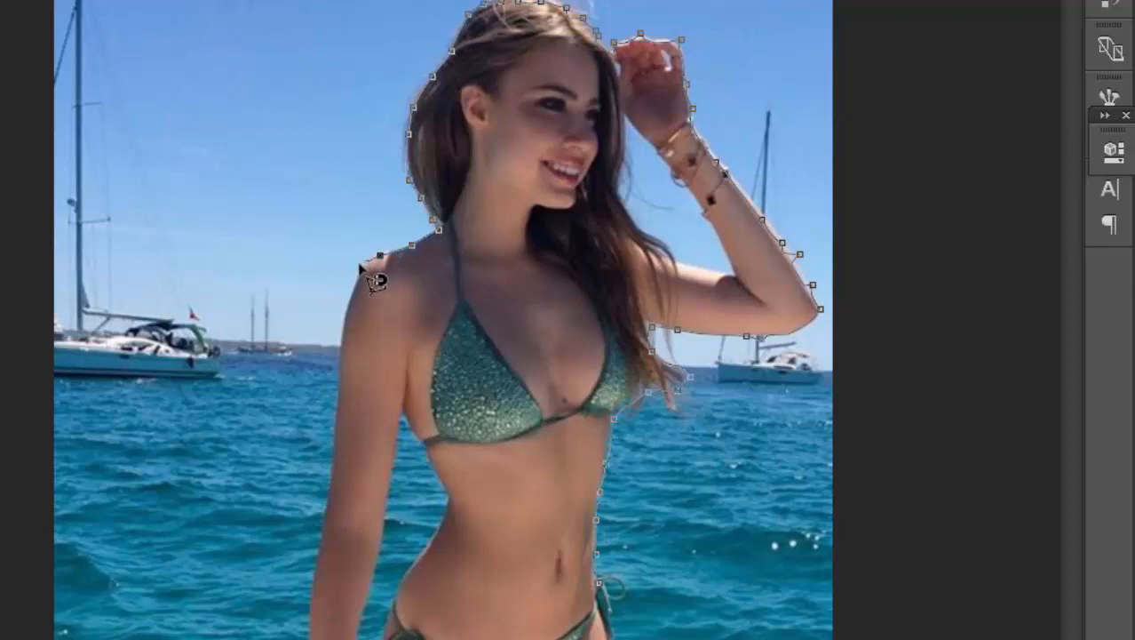
left_click(357, 271)
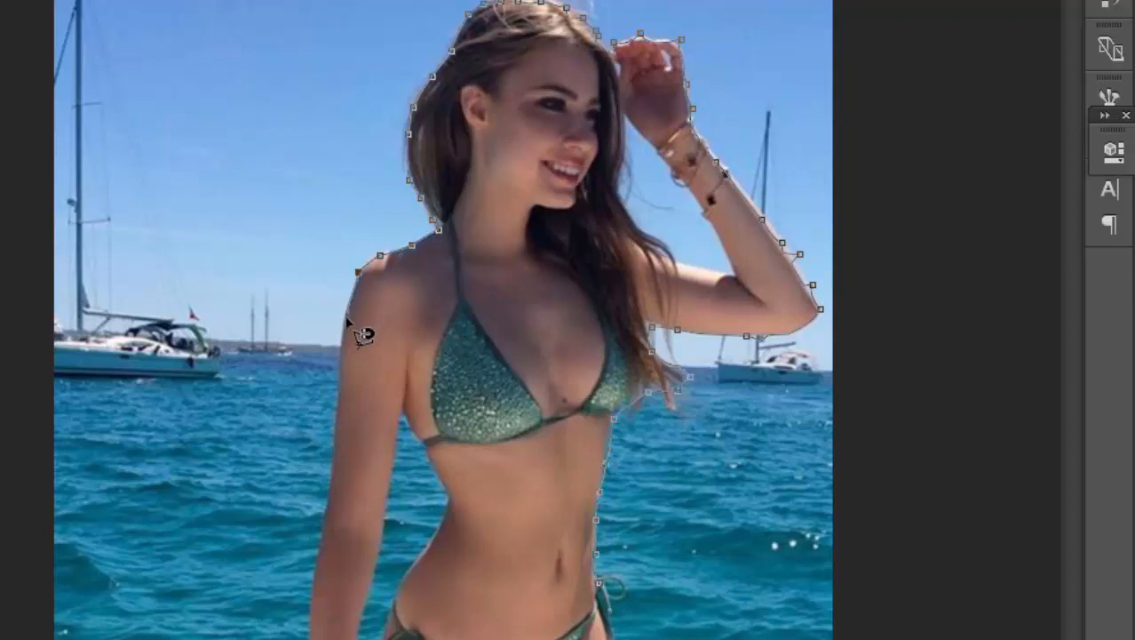
left_click(343, 325)
left_click(340, 394)
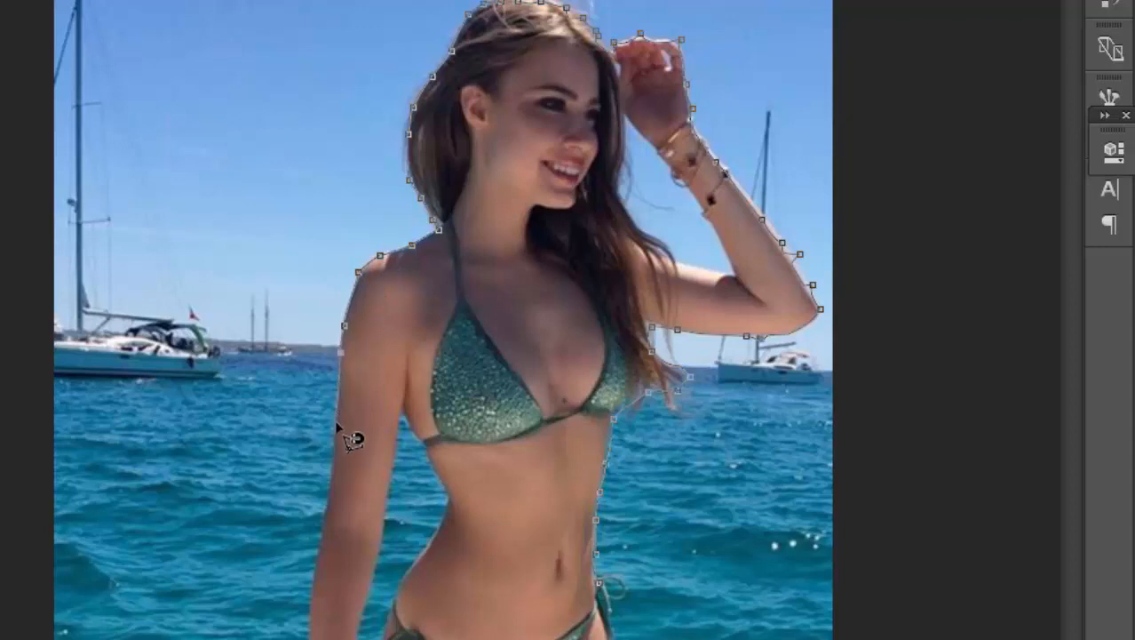
left_click(336, 438)
left_click(333, 469)
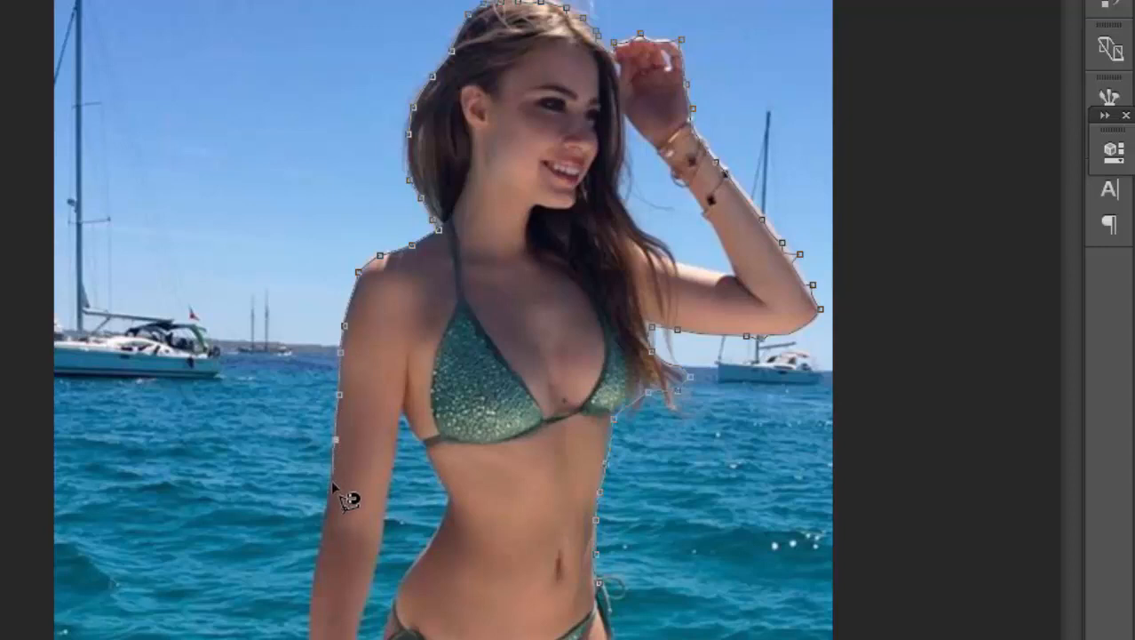
left_click(327, 509)
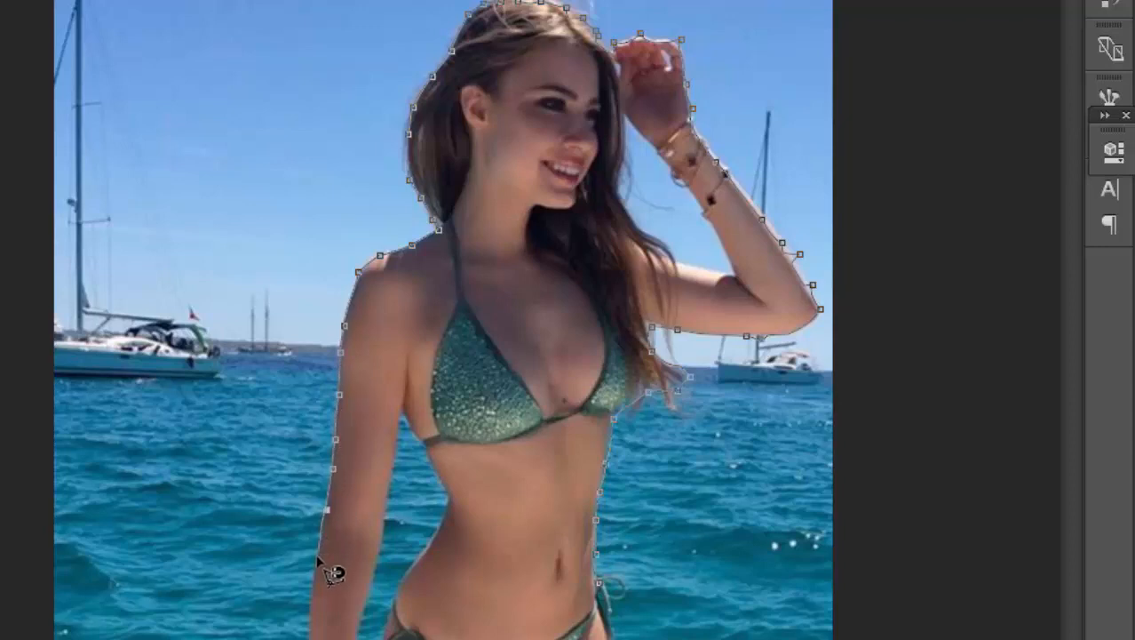
left_click(312, 596)
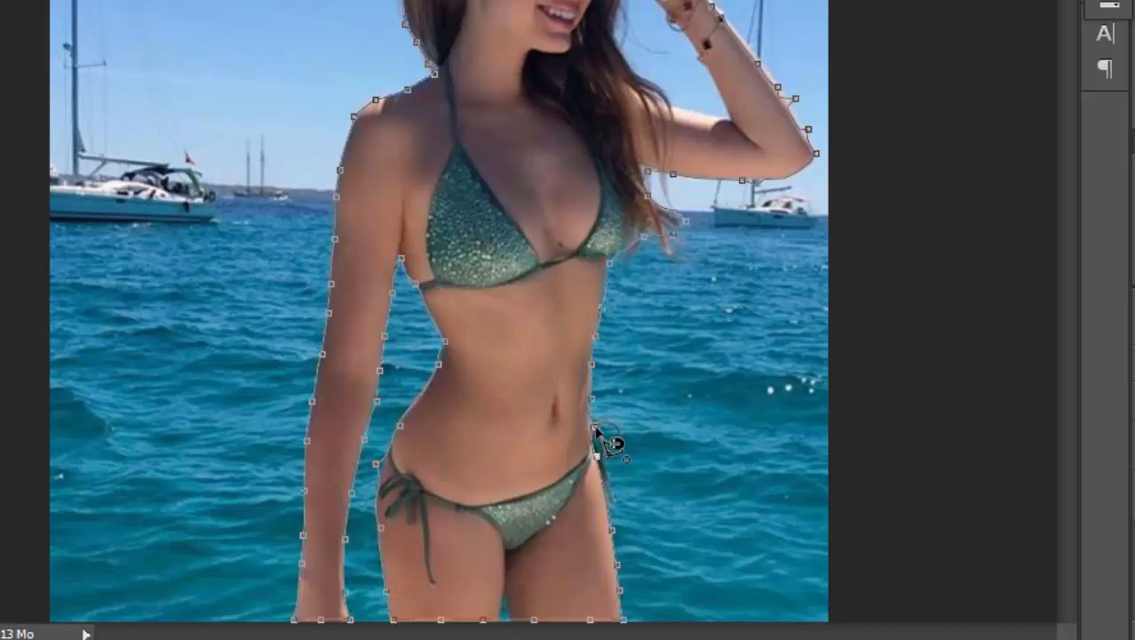
left_click(596, 429)
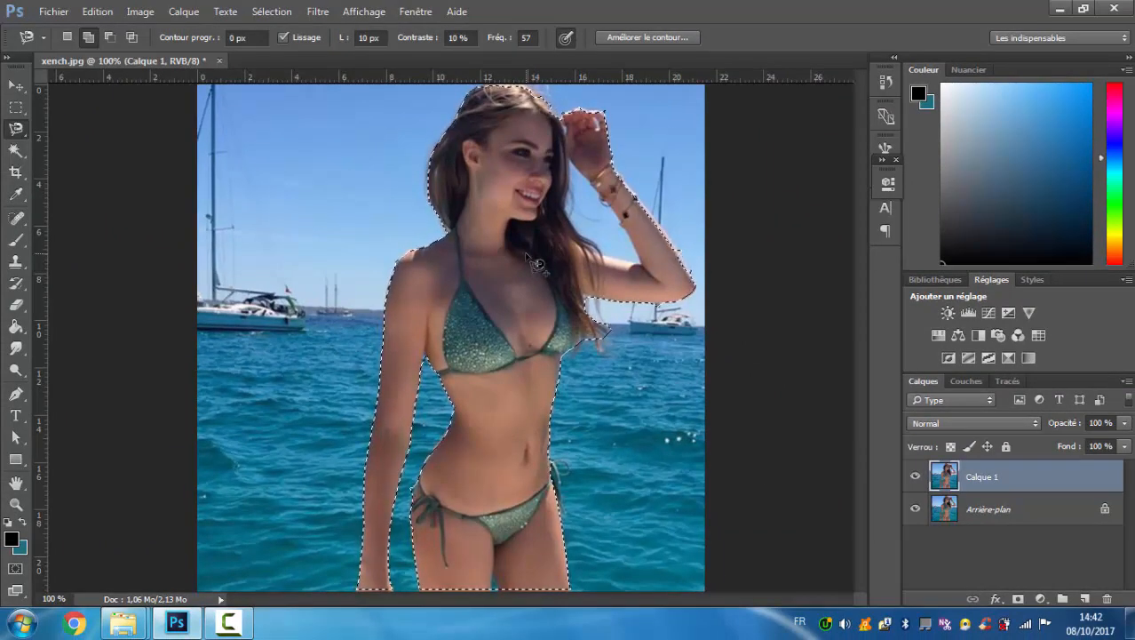
key("ctrl+minus")
key("ctrl+plus")
key("ctrl+minus")
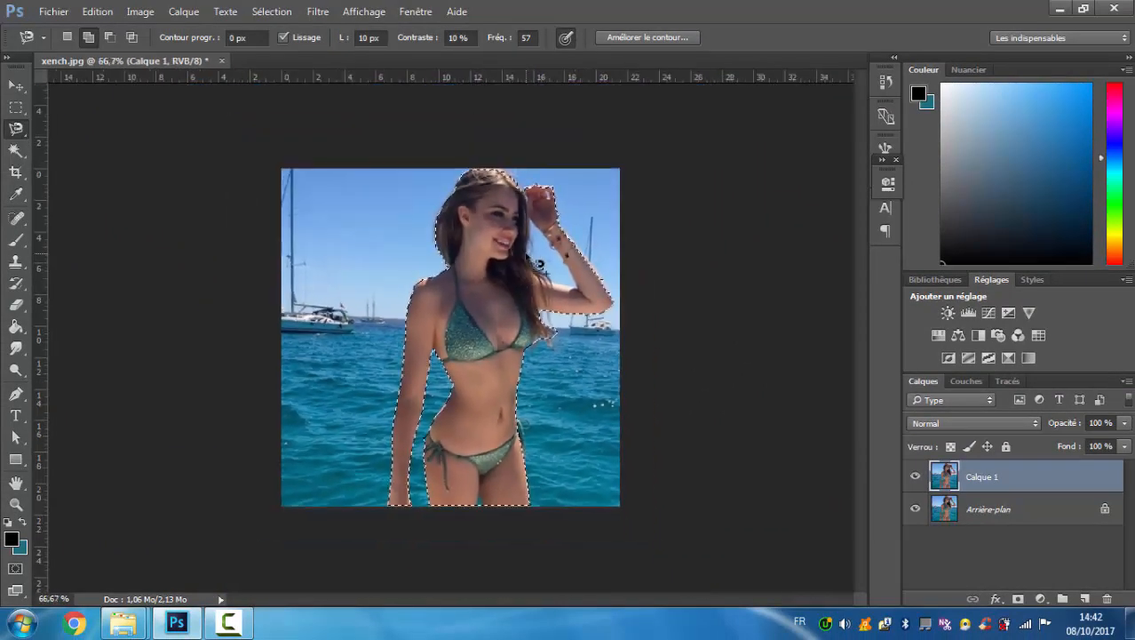
key("ctrl+plus")
key("ctrl+minus")
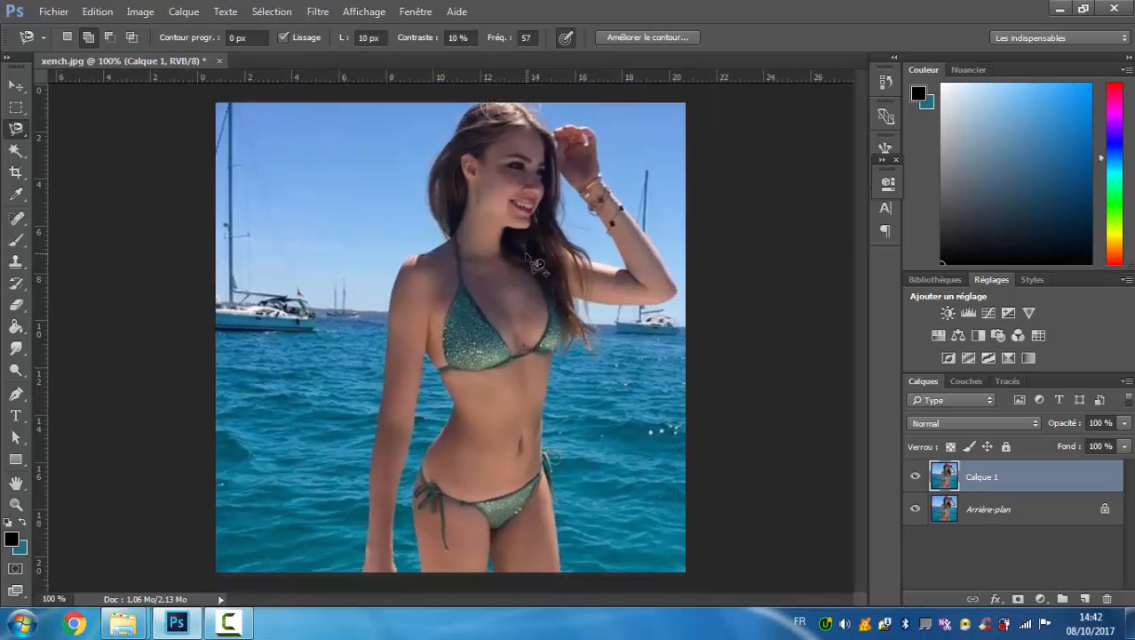
key("ctrl+plus")
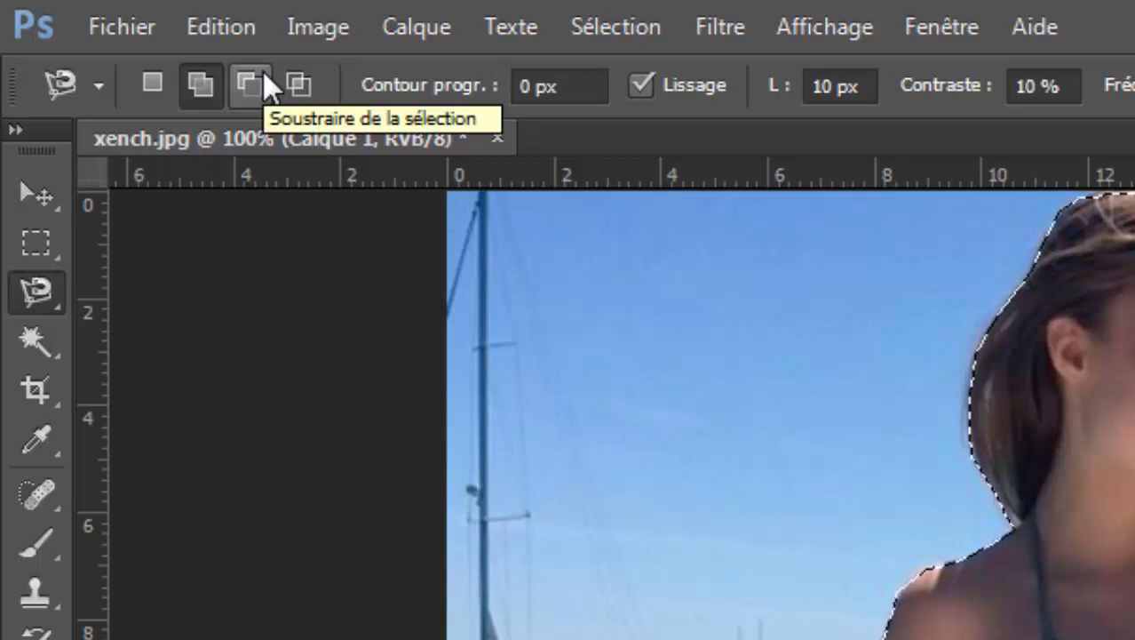
Subtract the sky gap between the woman's hair and raised arm from the selection using the Magnetic Lasso.
left_click(263, 71)
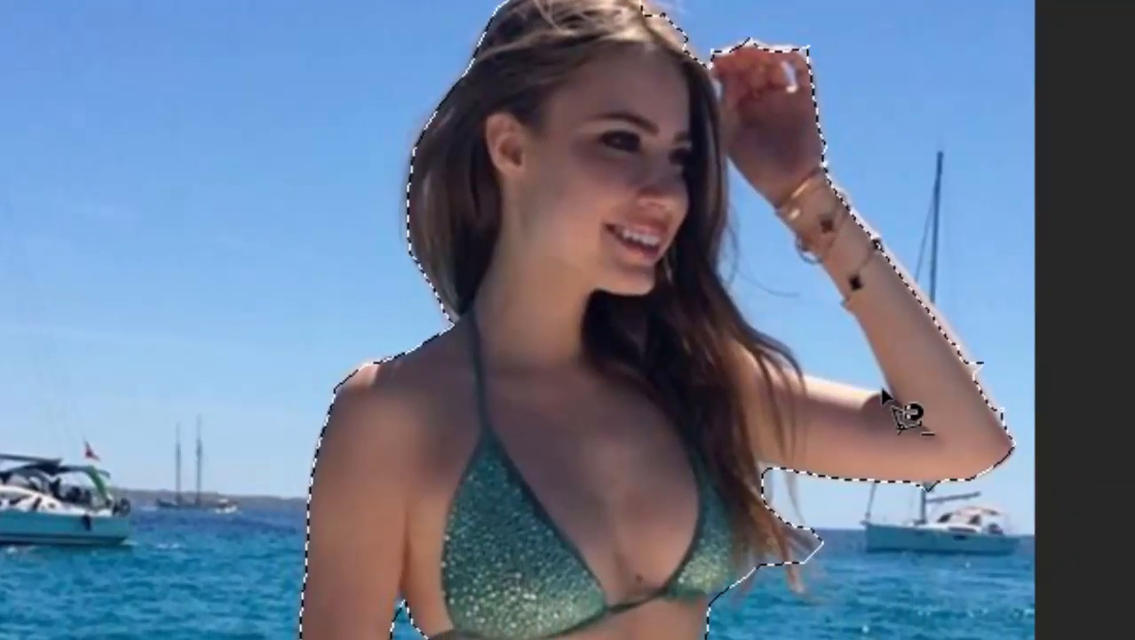
left_click(886, 389)
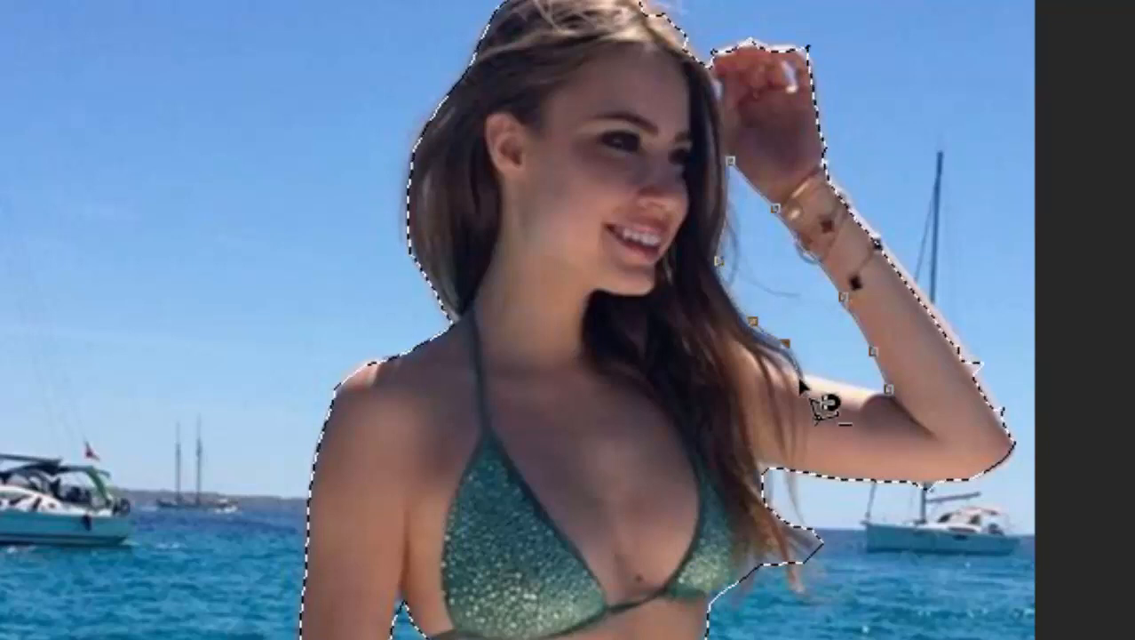
double_click(896, 397)
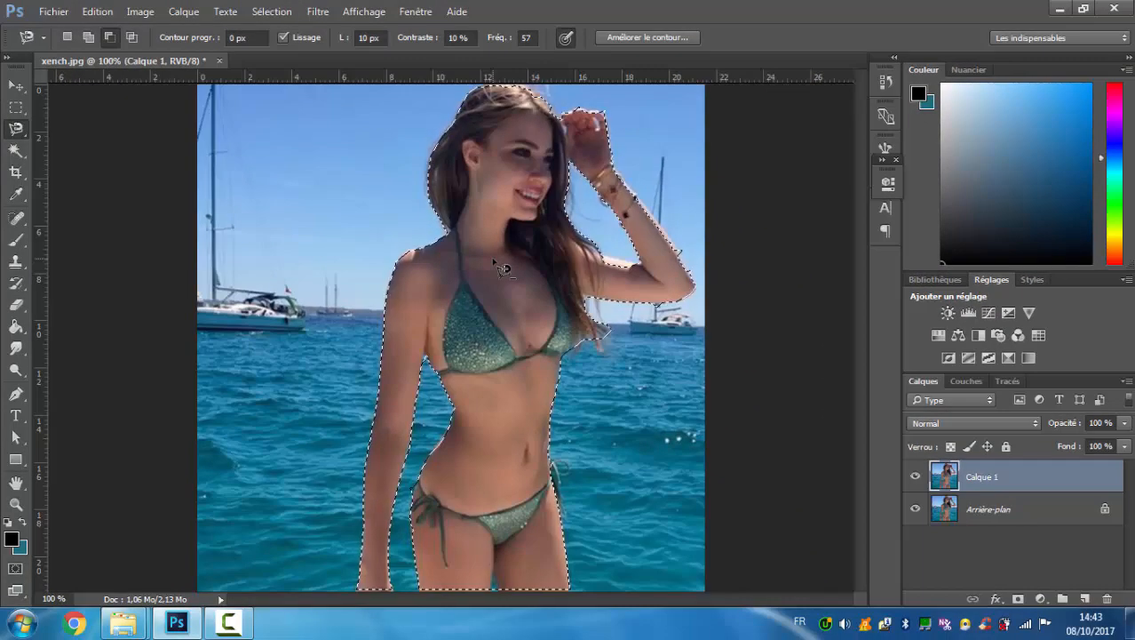
left_click(883, 84)
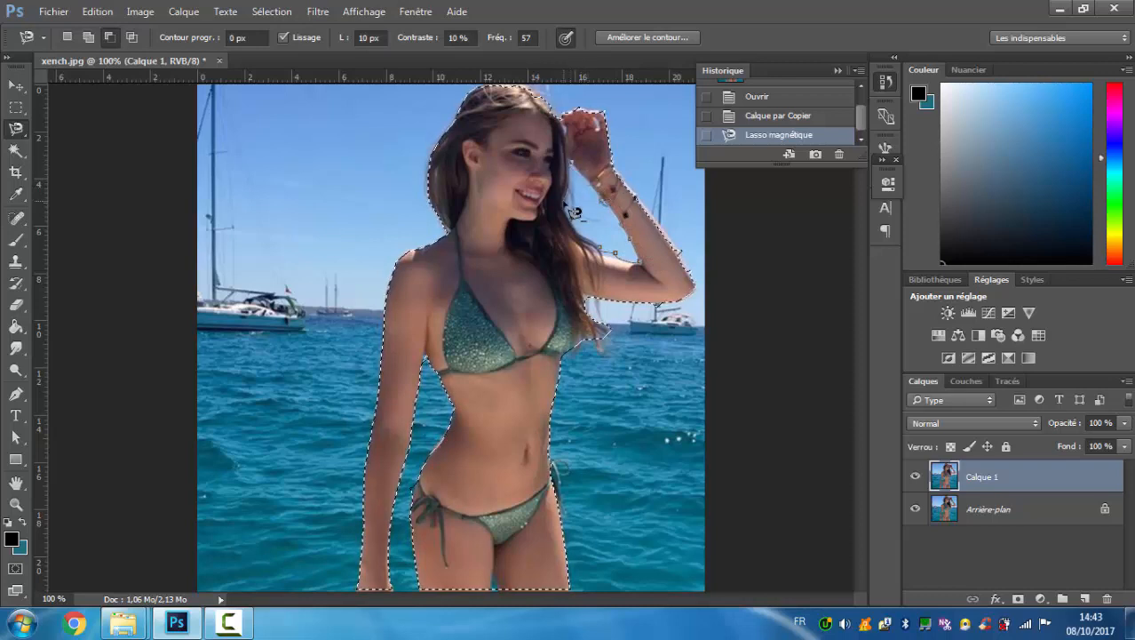
left_click(612, 256)
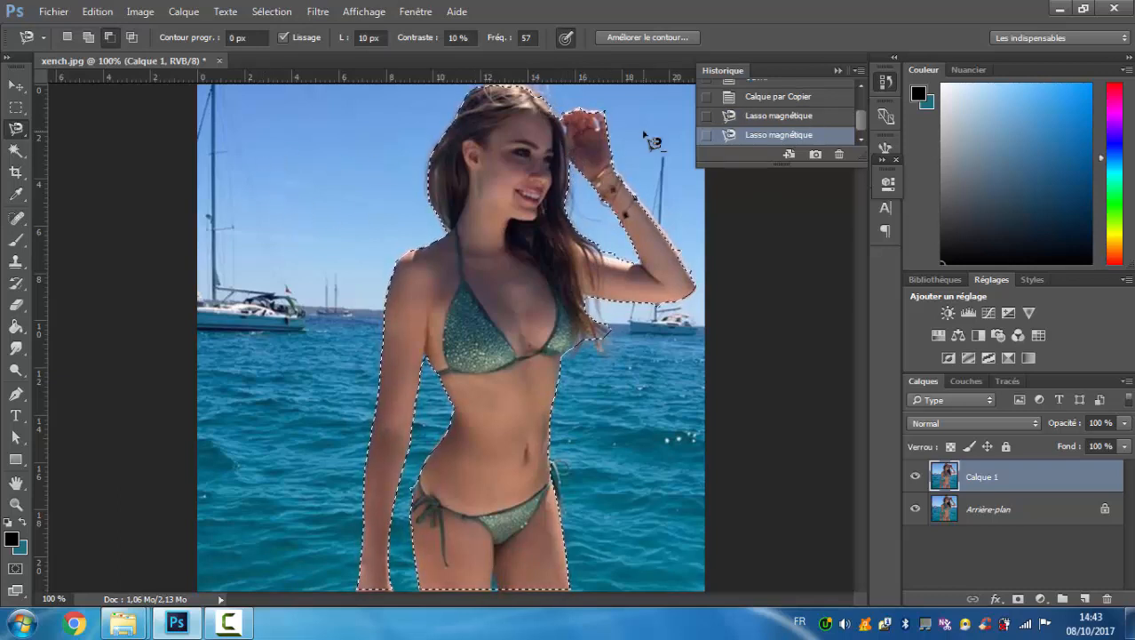
left_click(838, 69)
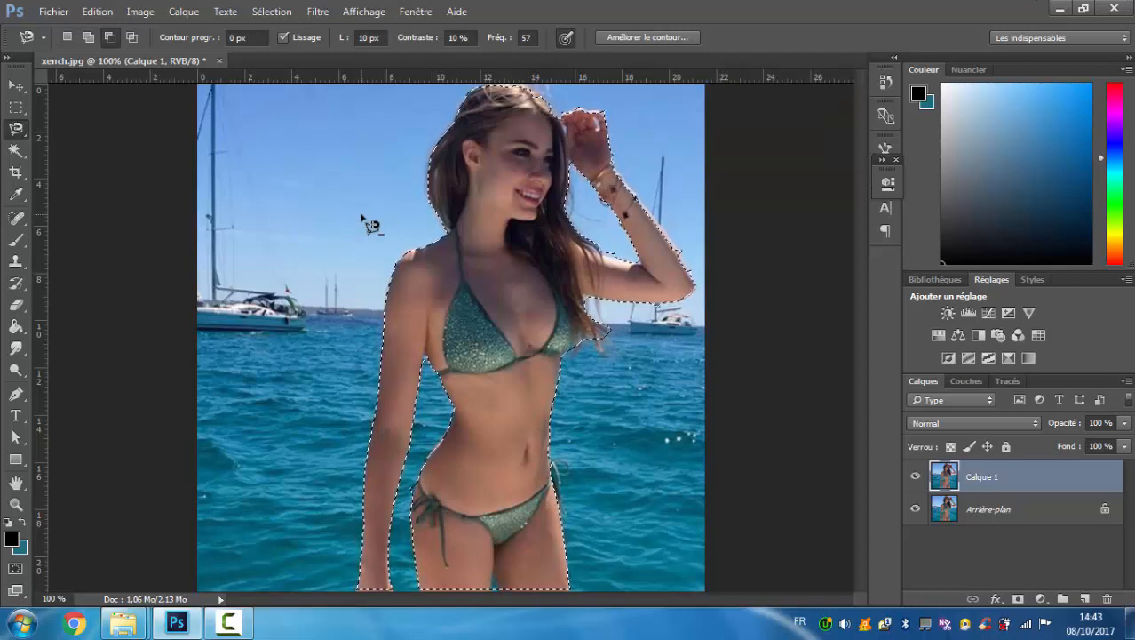
Invert the selection so that it covers the background instead of the woman.
right_click(272, 143)
right_click(250, 152)
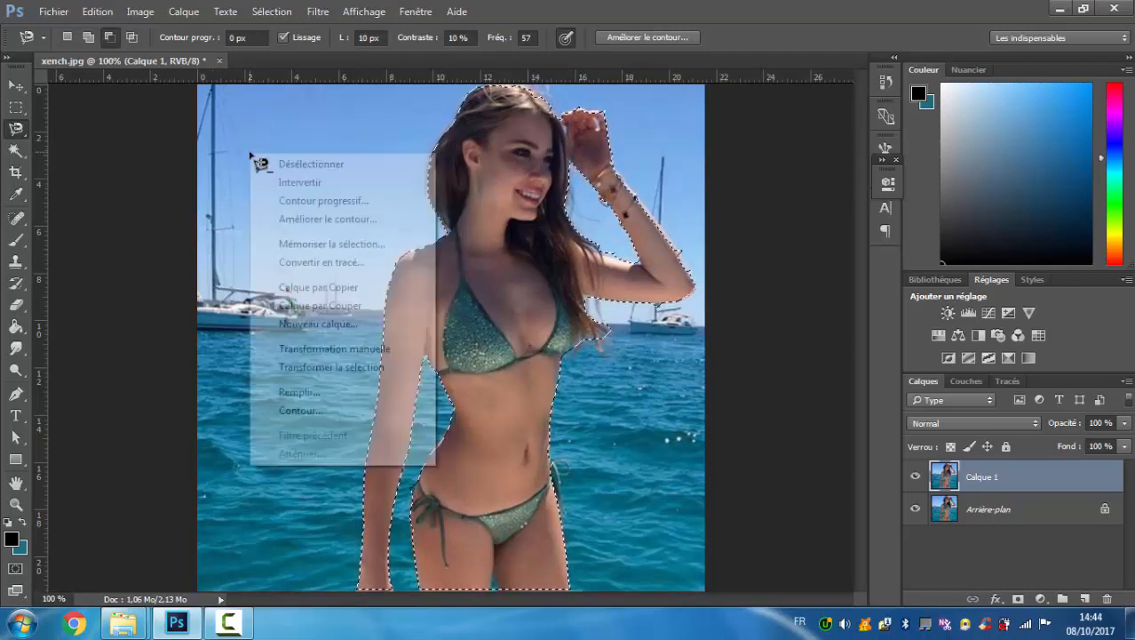
right_click(239, 109)
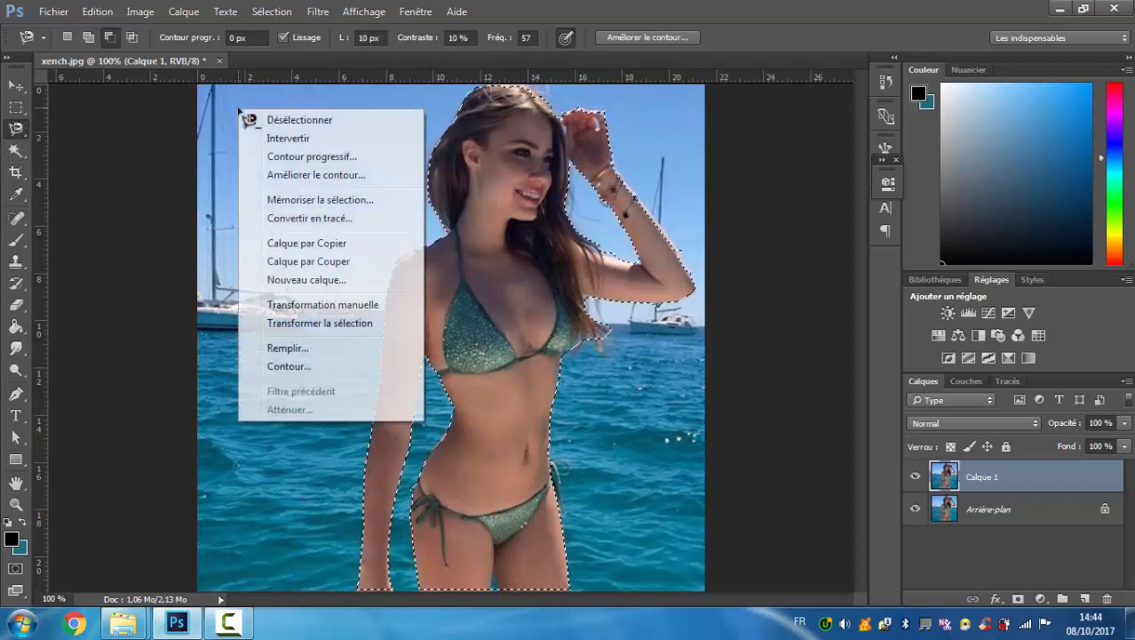
left_click(286, 139)
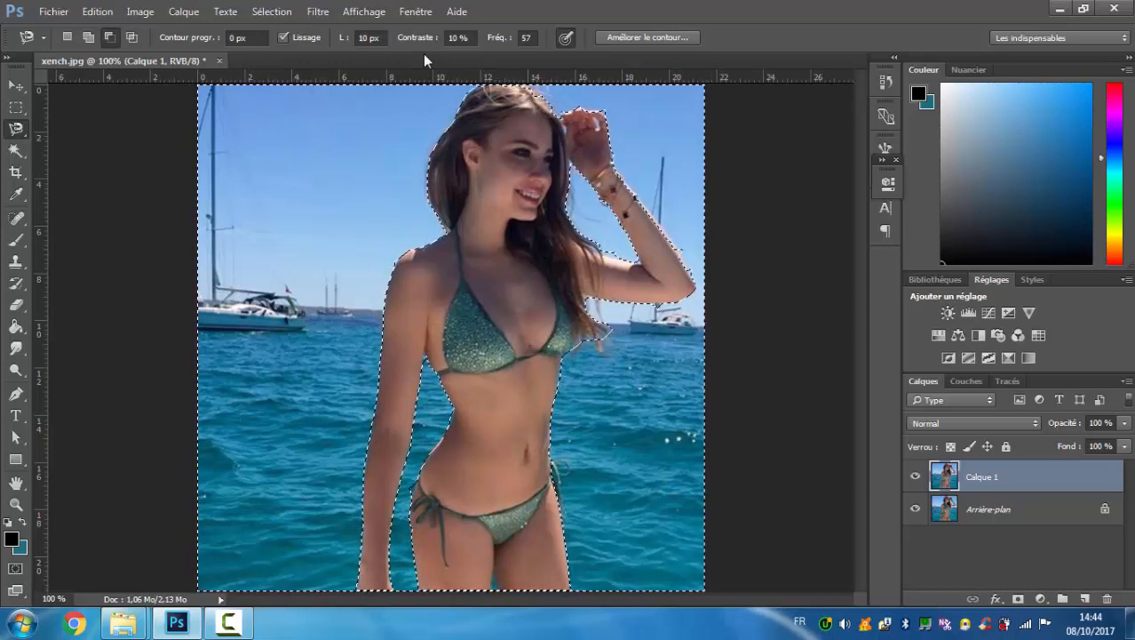
Apply a Gaussian Blur with a radius slightly under 3 pixels to the selected background on Calque 1.
left_click(311, 12)
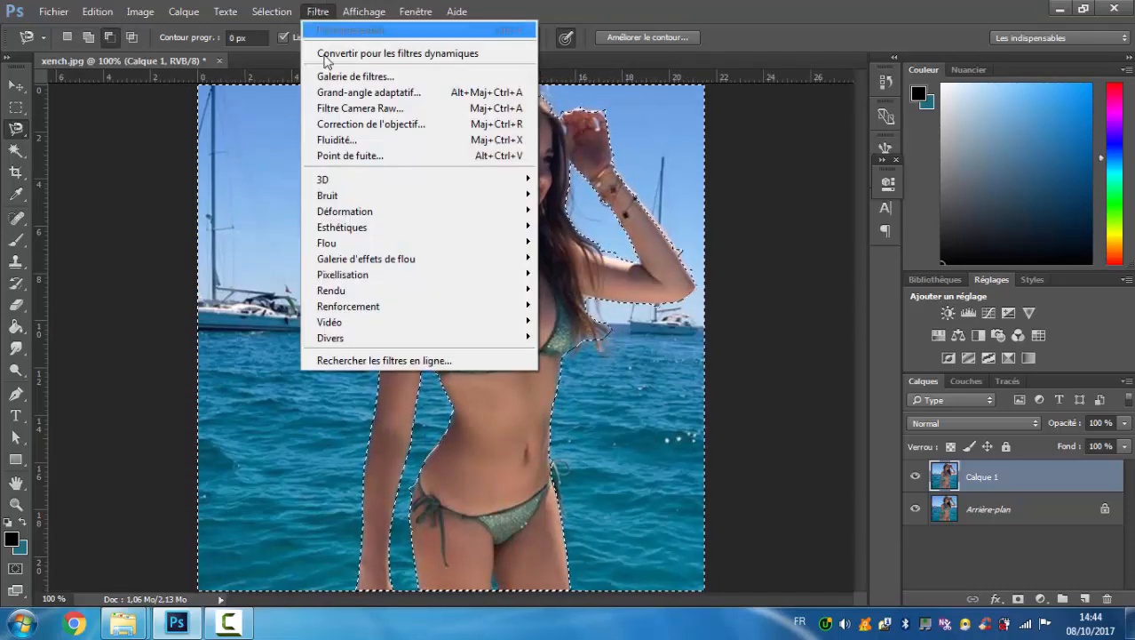
mouse_move(351, 242)
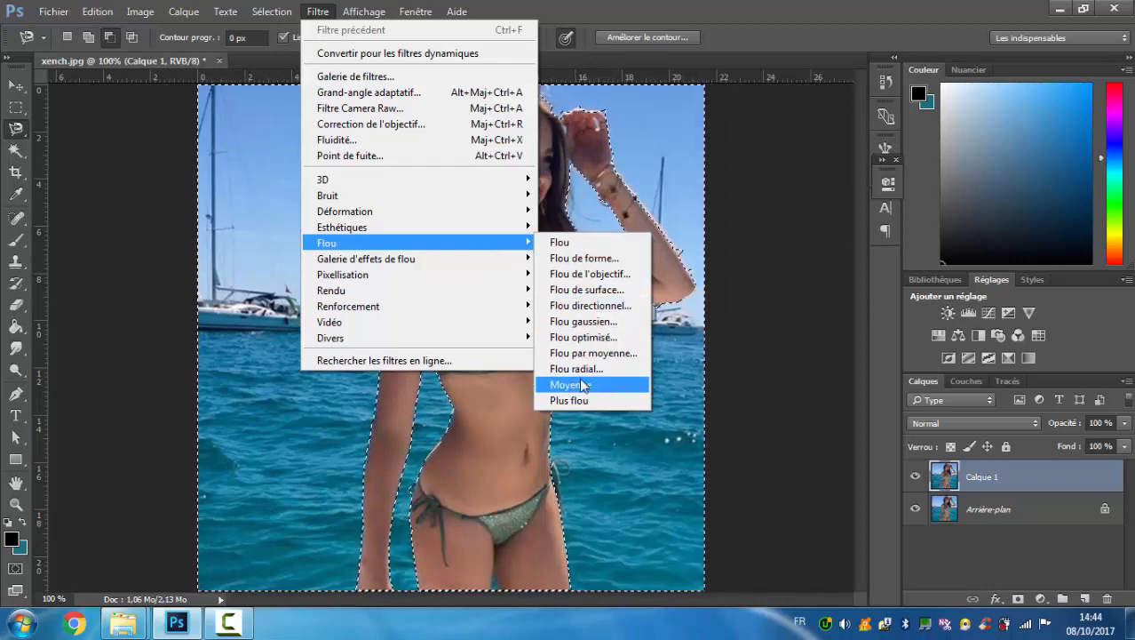
left_click(590, 321)
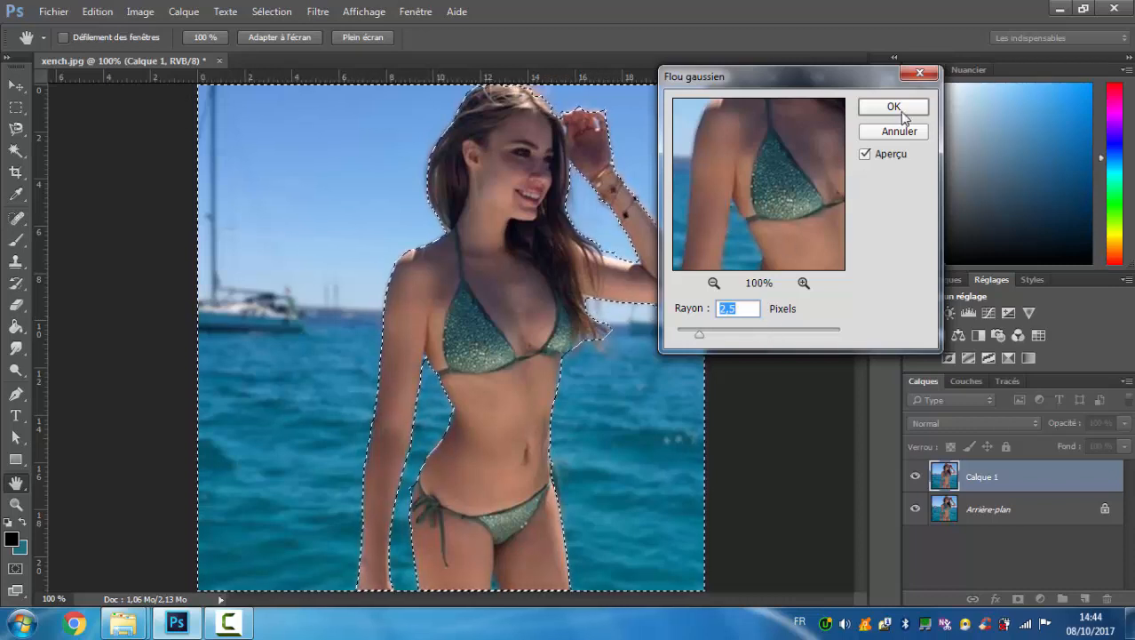
left_click(713, 282)
left_click(713, 283)
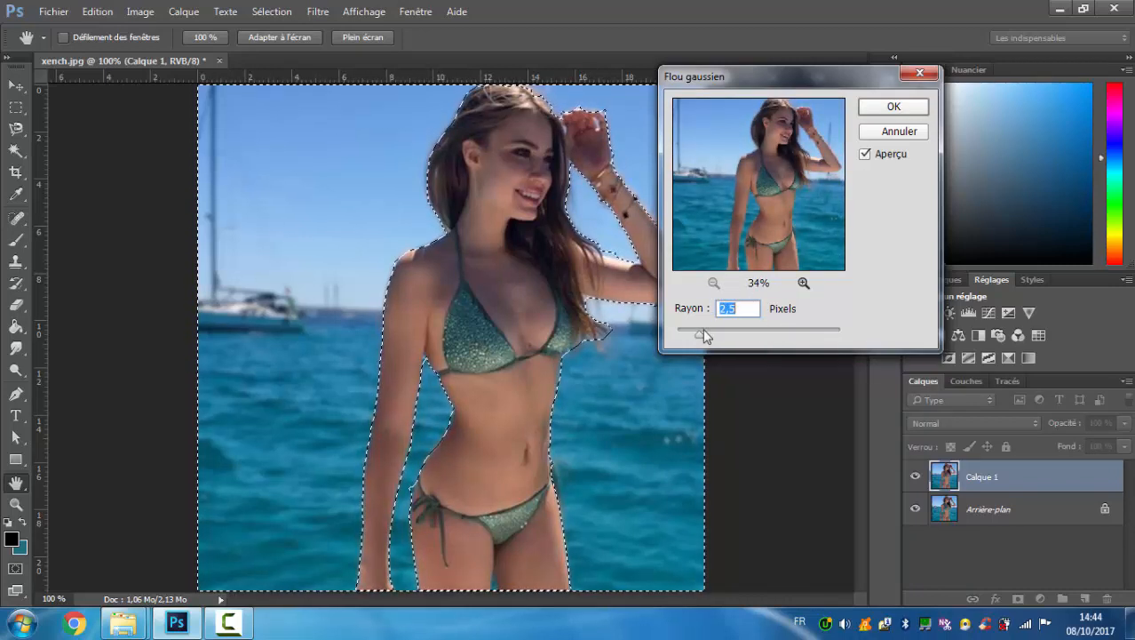
left_click_drag(700, 333, 734, 331)
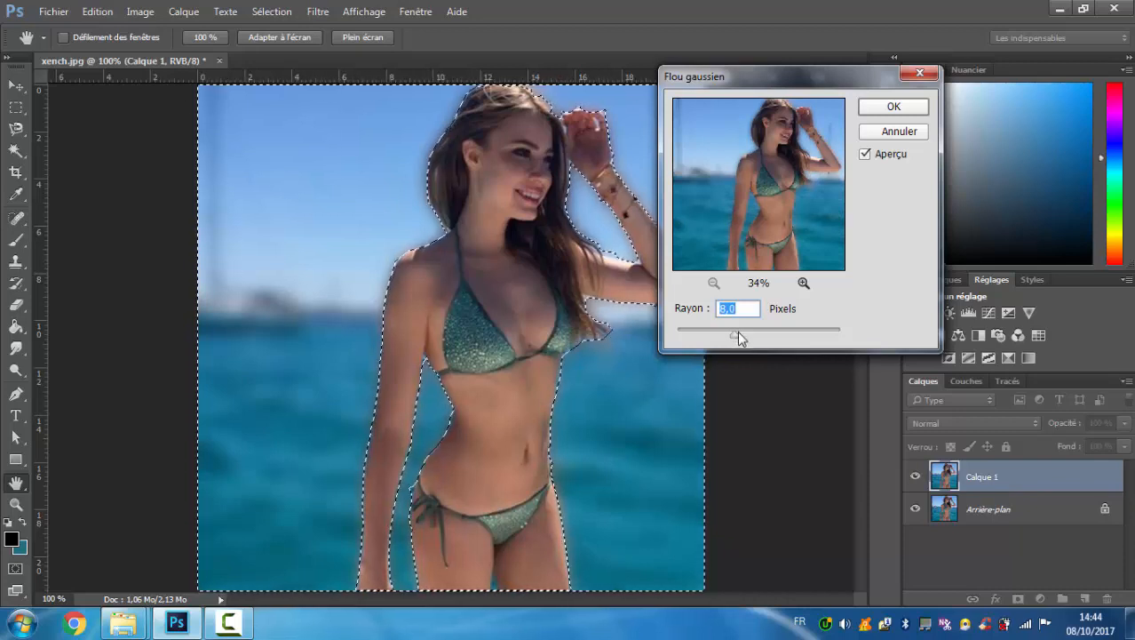
left_click(708, 335)
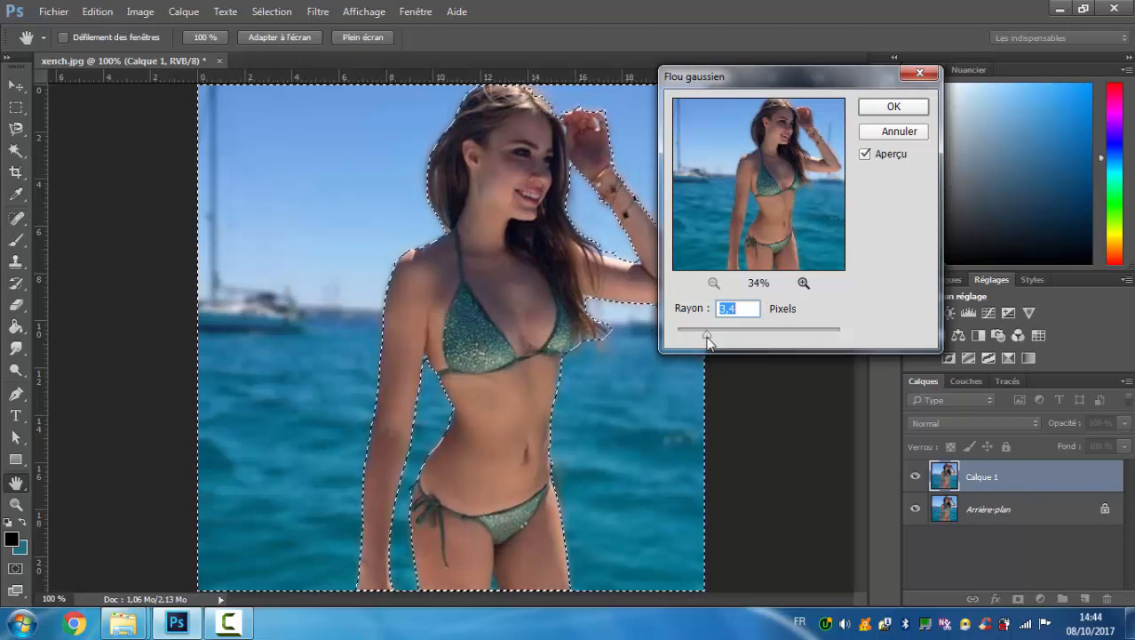
left_click_drag(708, 335, 703, 335)
left_click_drag(703, 333, 700, 333)
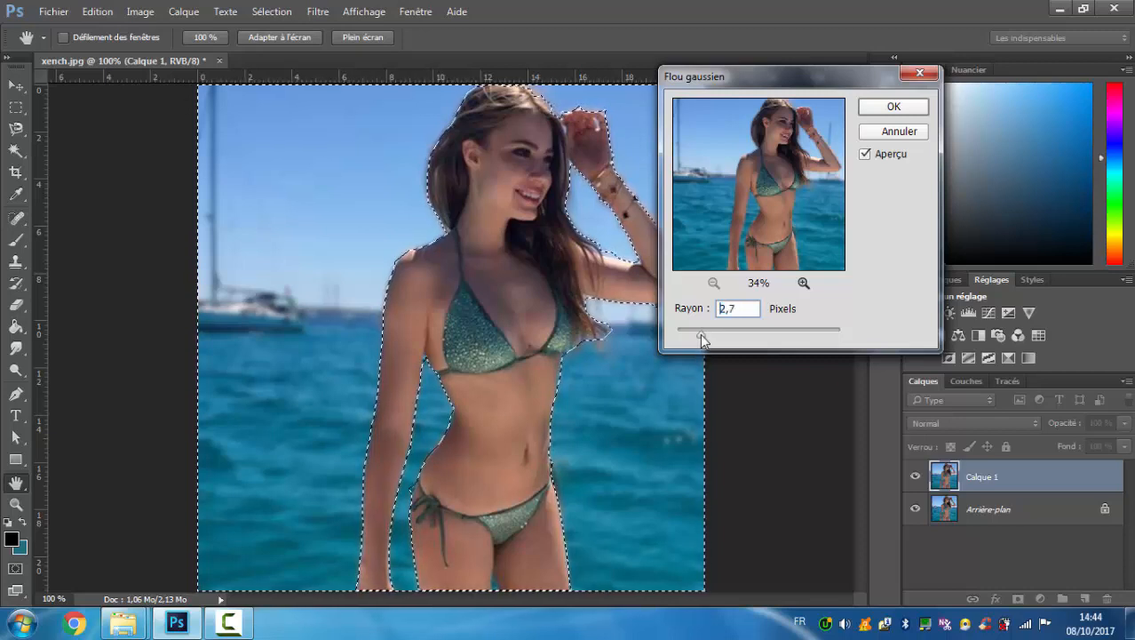
left_click(701, 333)
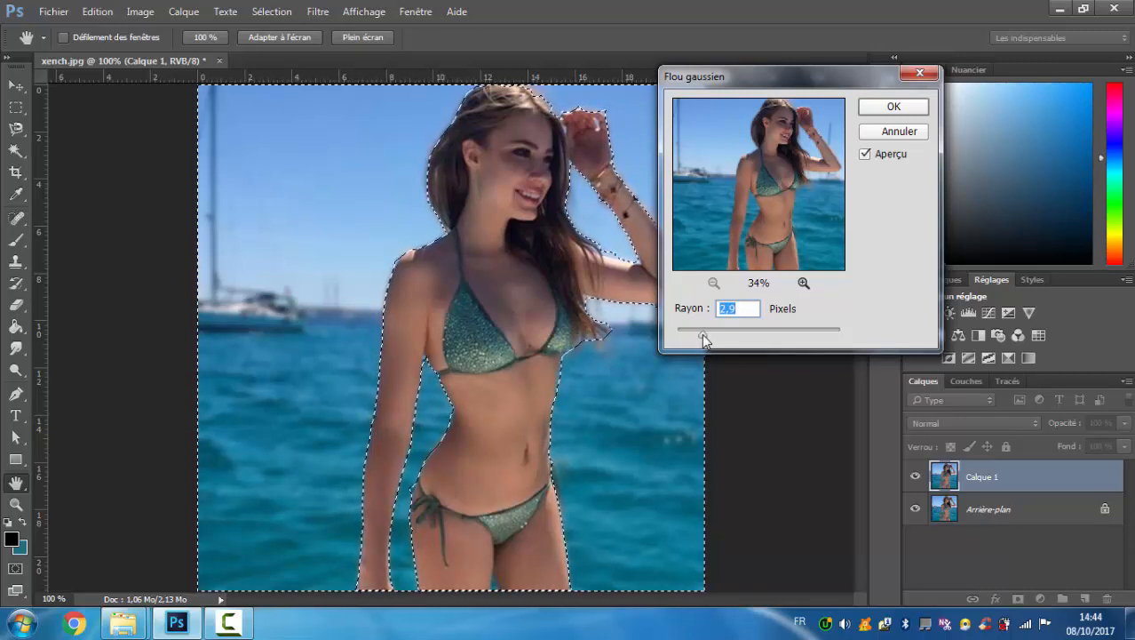
left_click(699, 335)
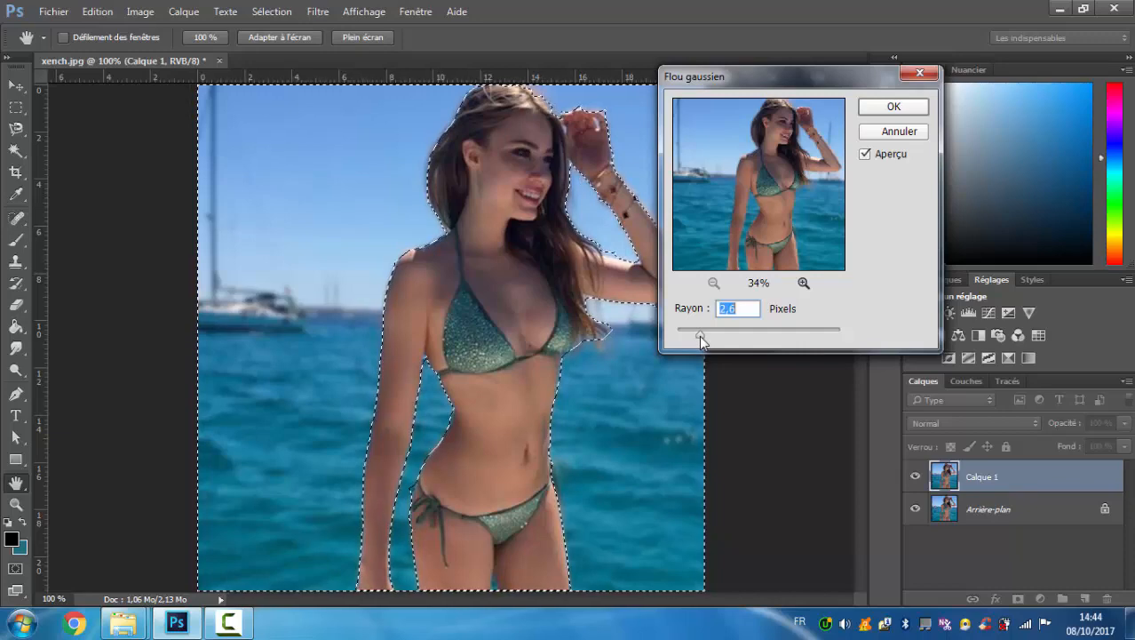
left_click(891, 107)
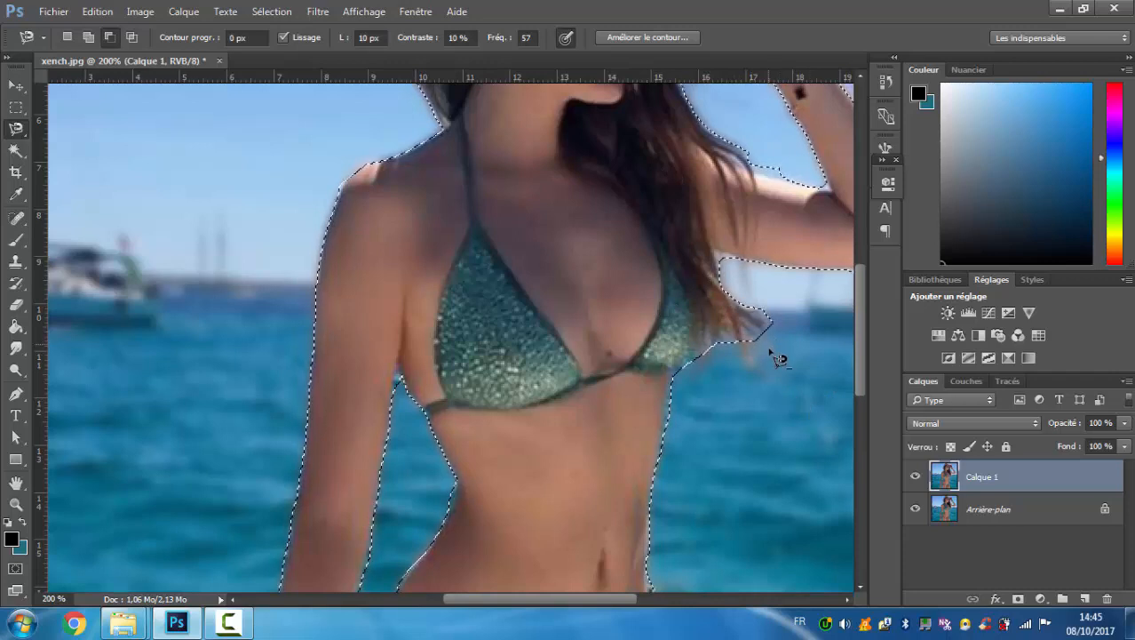
Add a layer mask to Calque 1 from the selection and paint black with a 14 px brush over the blurred hair tips beside the chest.
left_click(1019, 599)
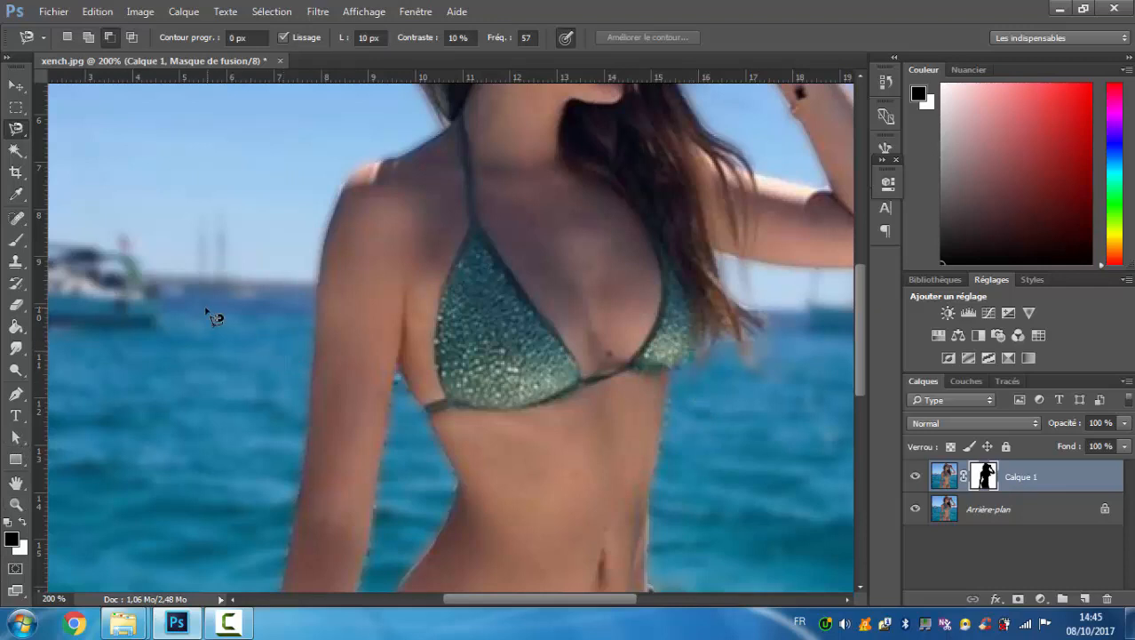
left_click(16, 242)
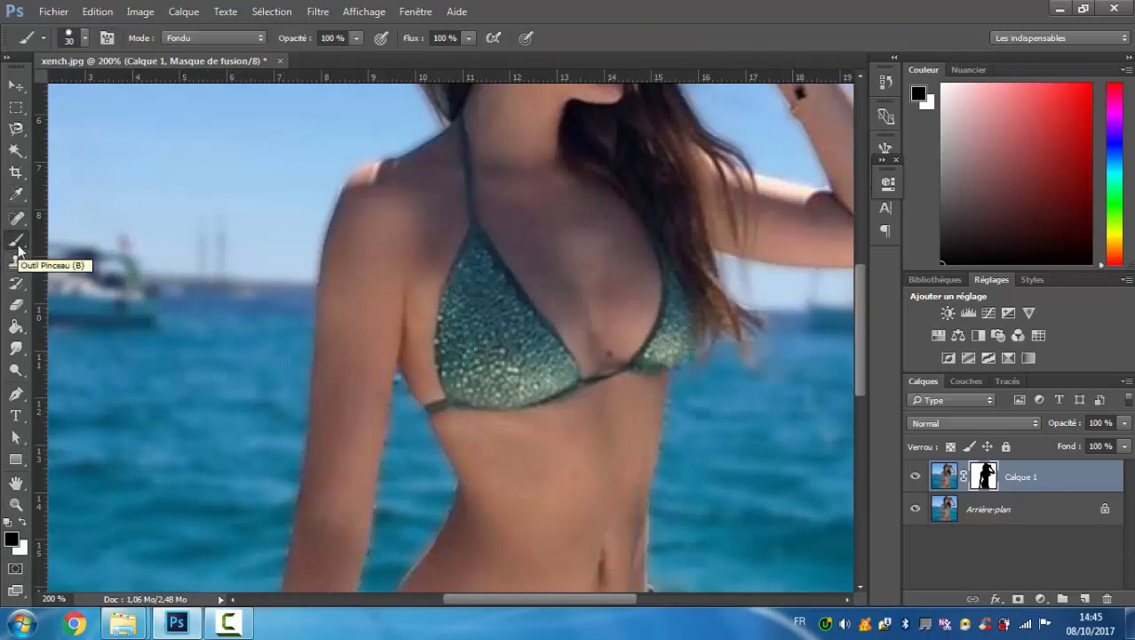
right_click(18, 247)
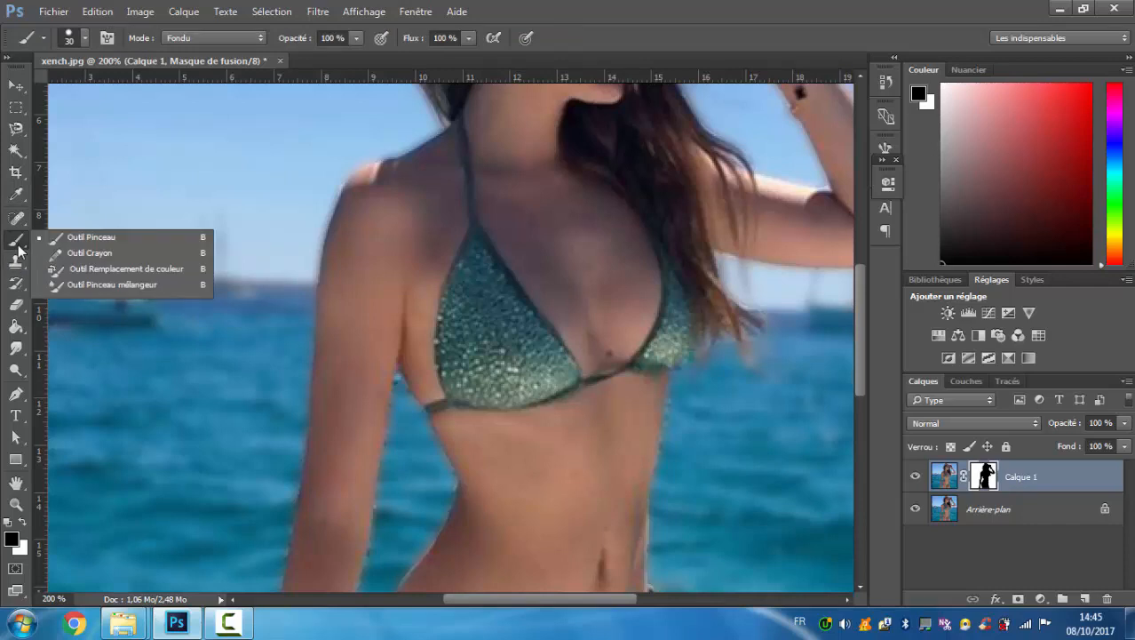
left_click(19, 248)
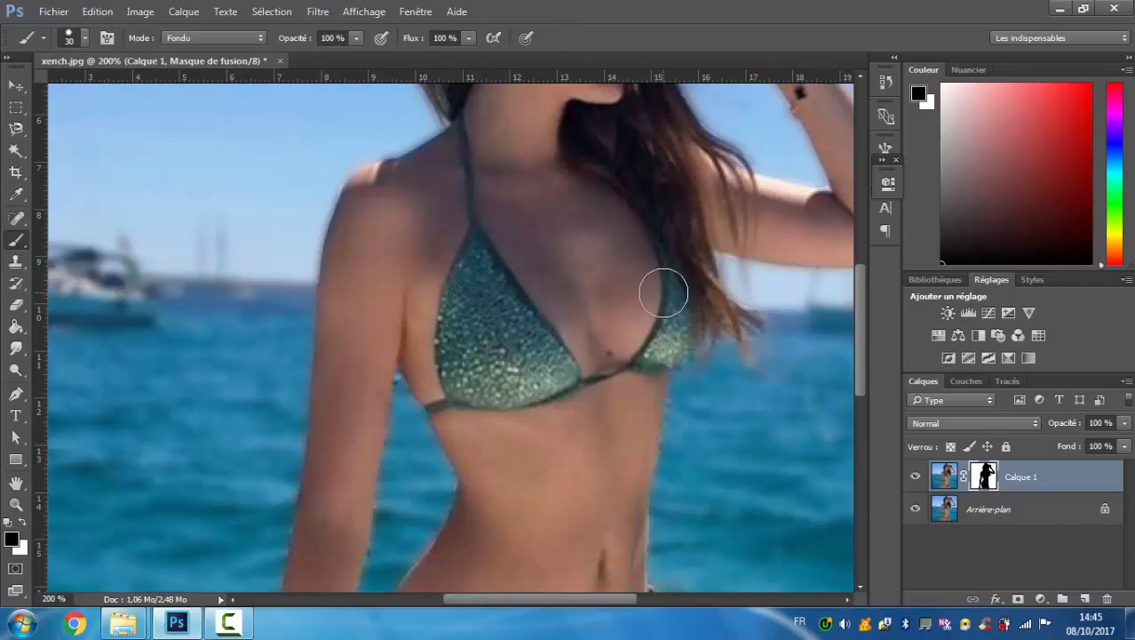
right_click(740, 290)
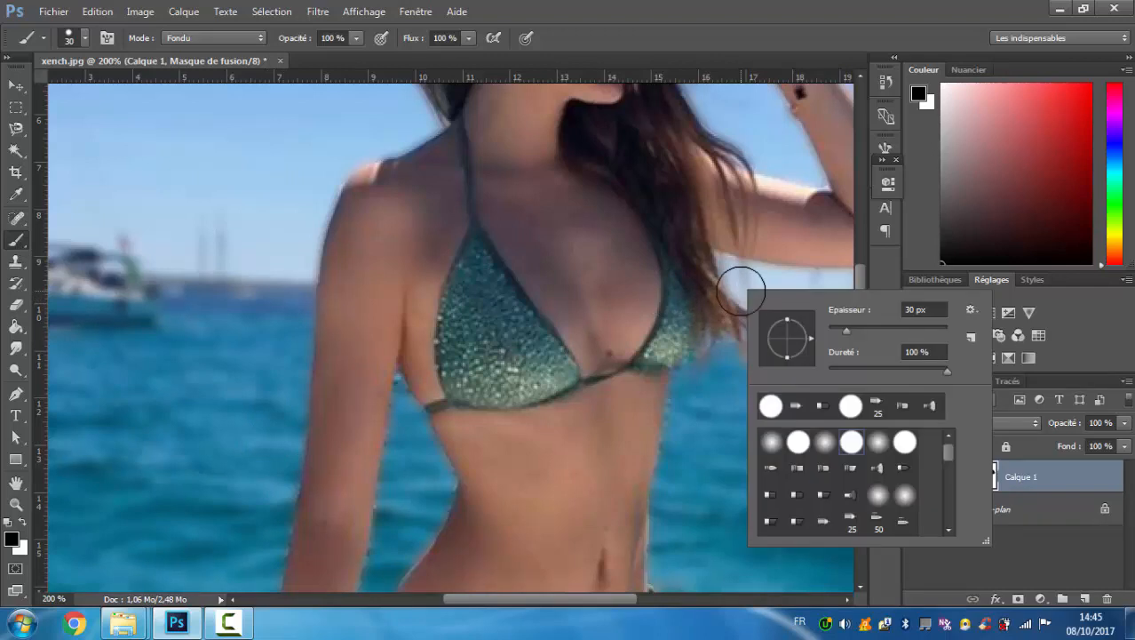
right_click(628, 190)
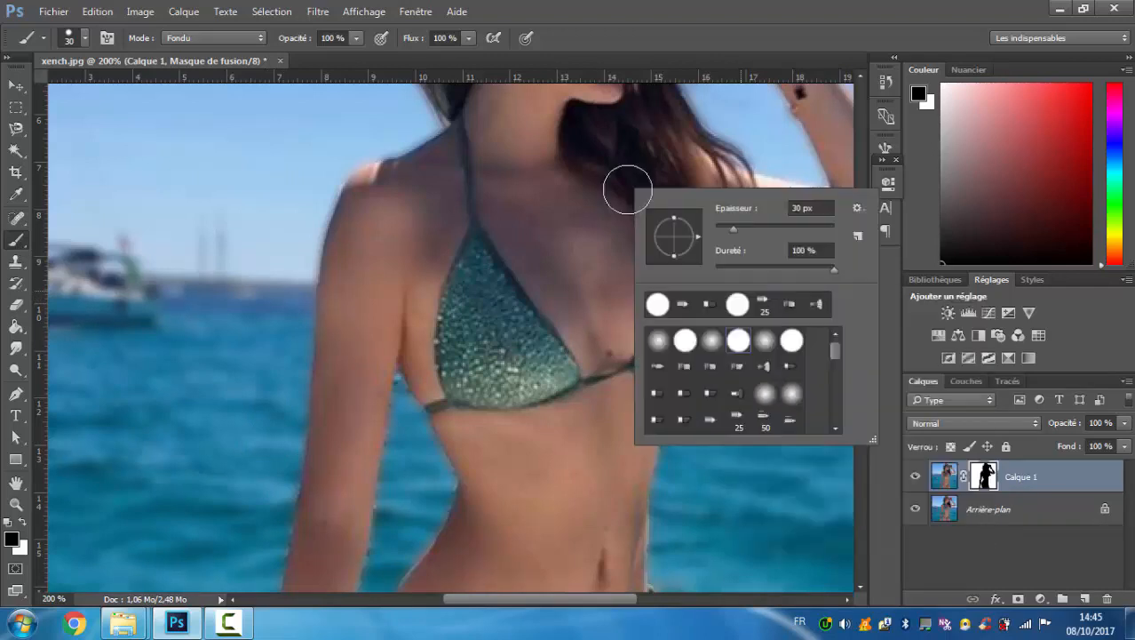
left_click(722, 228)
key("Return")
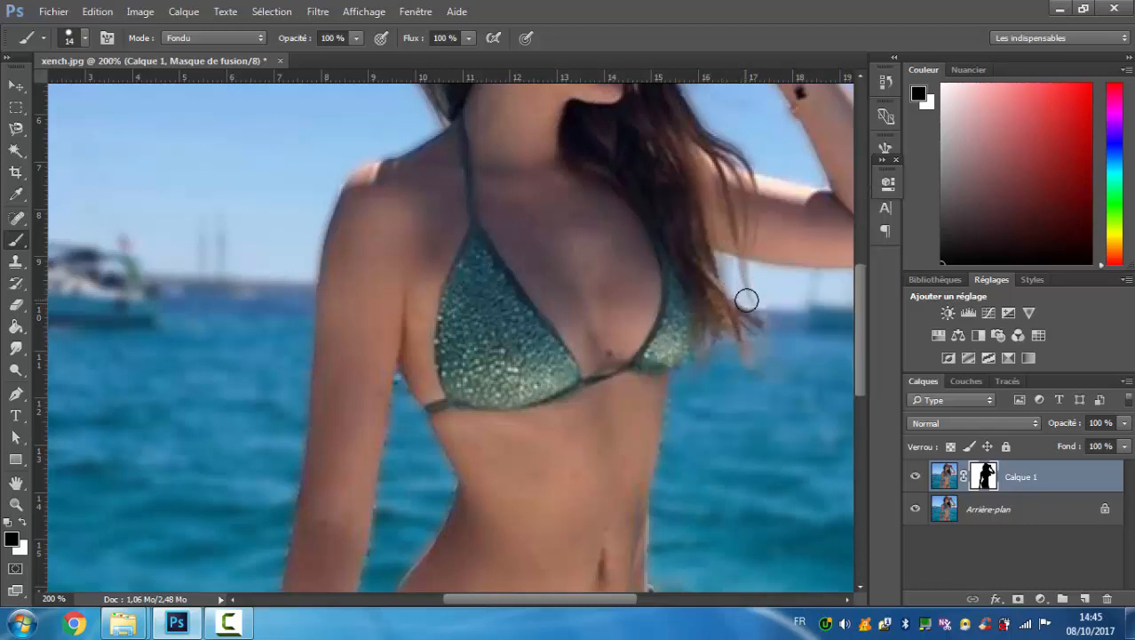
left_click_drag(747, 303, 744, 353)
Try painting black on the mask over the sea and distant boats, and undo that stroke.
mouse_move(211, 360)
left_mouse_down()
mouse_move(303, 199)
mouse_move(146, 492)
mouse_move(138, 472)
mouse_move(233, 318)
mouse_move(212, 367)
mouse_move(193, 263)
mouse_move(153, 294)
mouse_move(172, 470)
mouse_move(205, 248)
mouse_move(176, 262)
mouse_move(253, 268)
mouse_move(185, 383)
mouse_move(230, 217)
mouse_move(219, 263)
left_mouse_up()
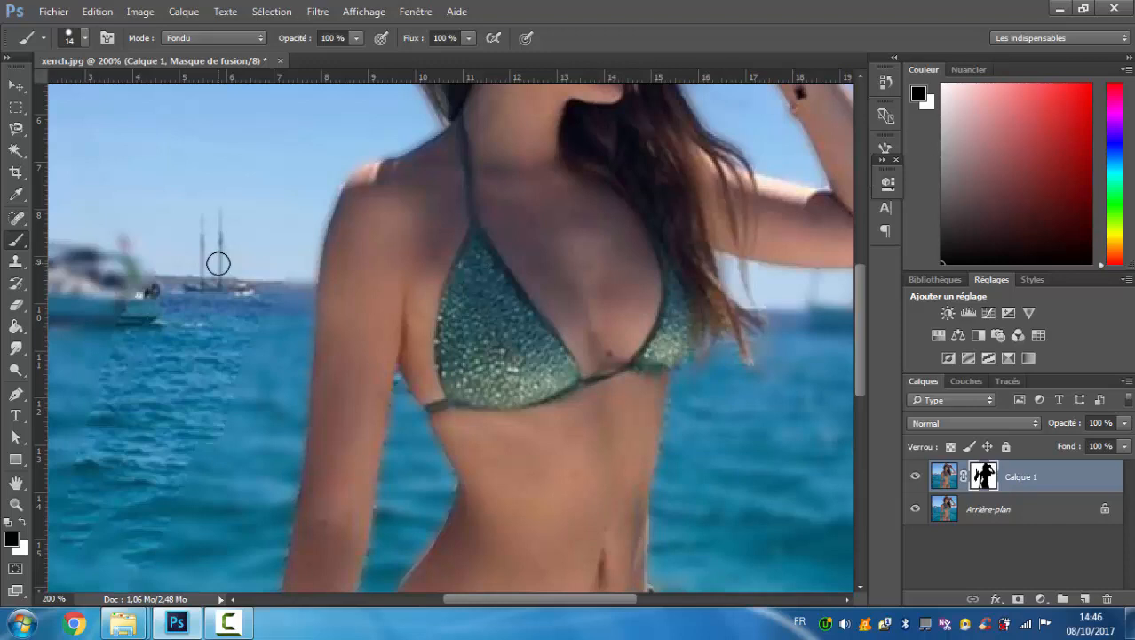
key("ctrl+z")
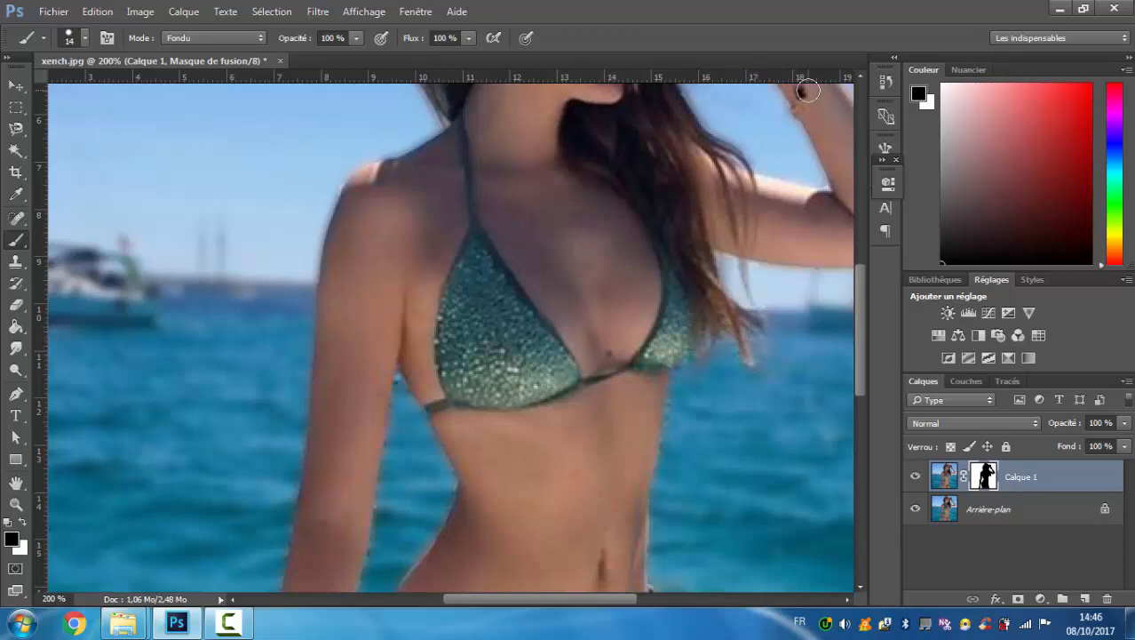
left_click_drag(863, 313, 877, 236)
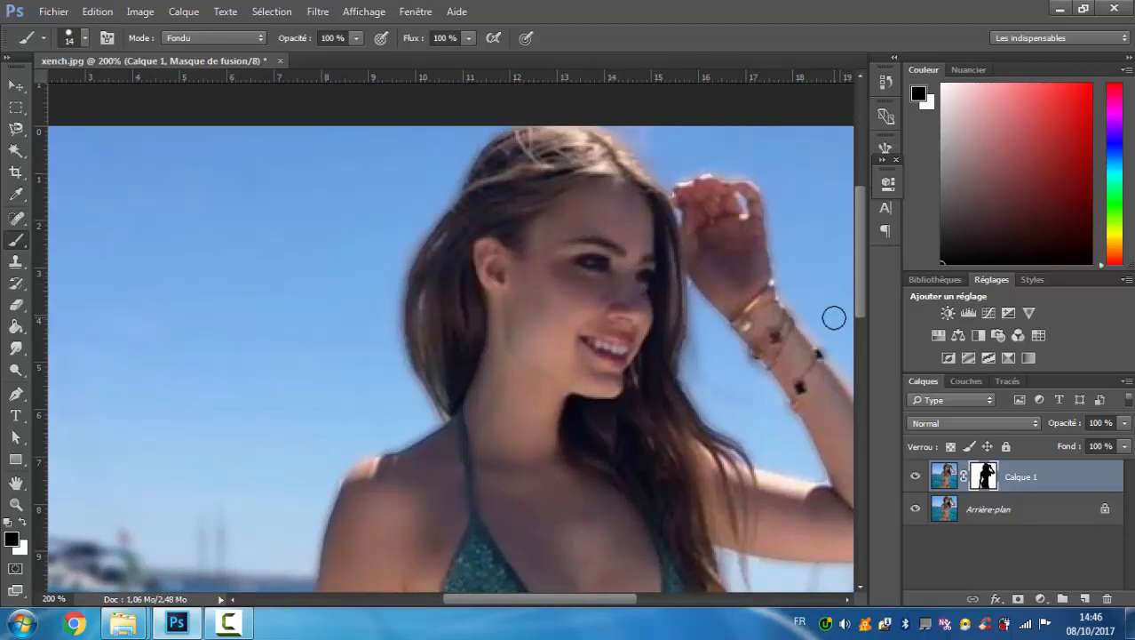
key("ctrl+minus")
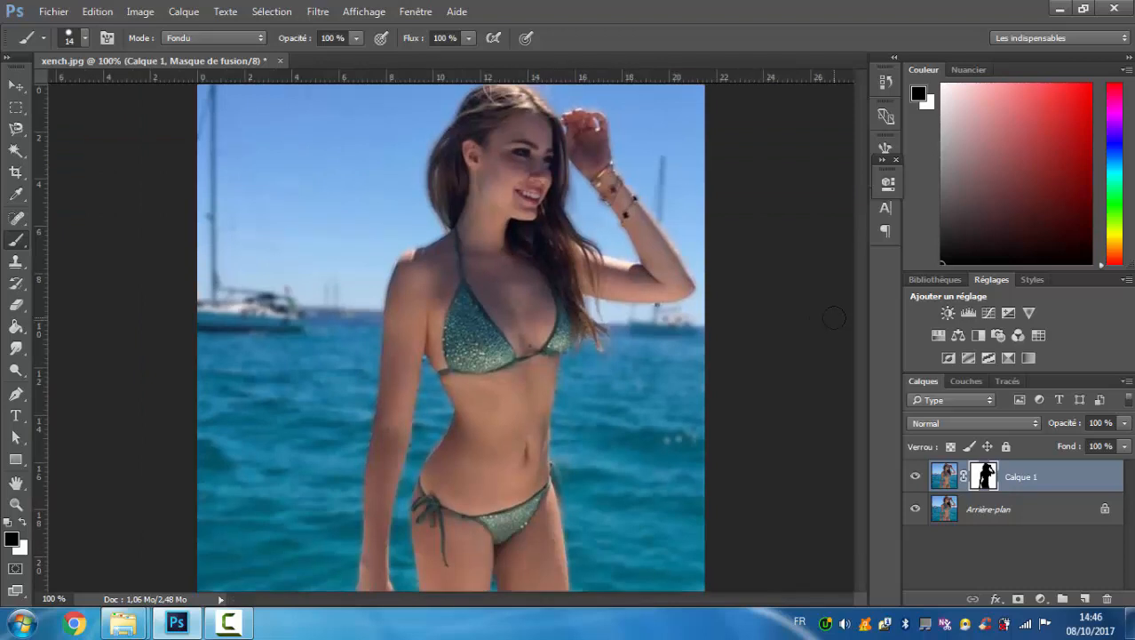
key("ctrl+minus")
key("ctrl+plus")
left_click(228, 624)
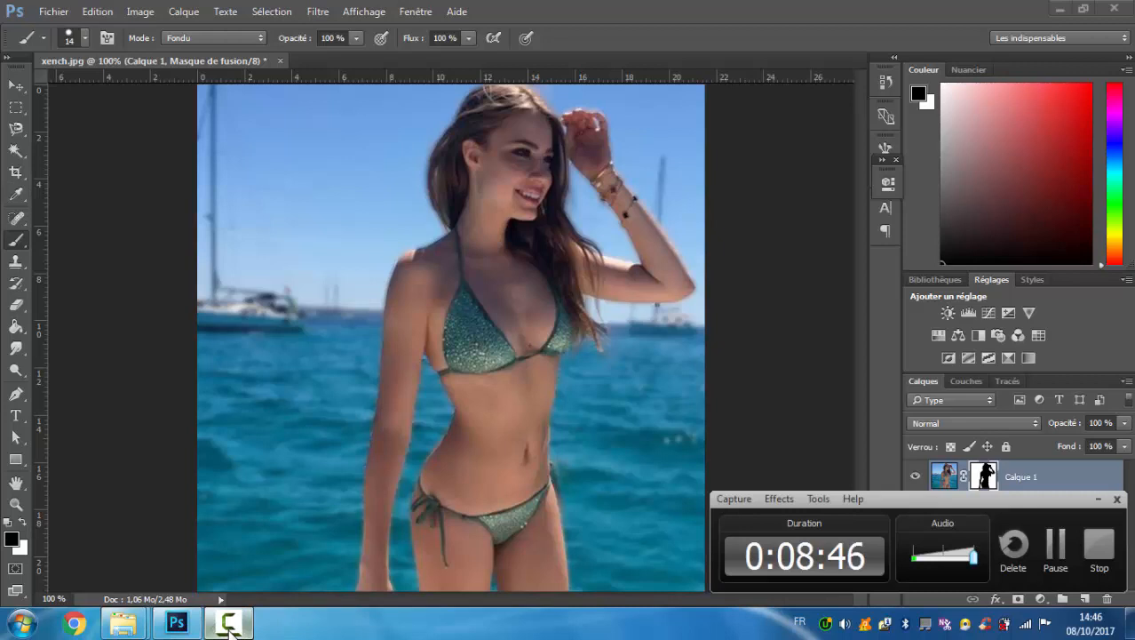
left_click(229, 623)
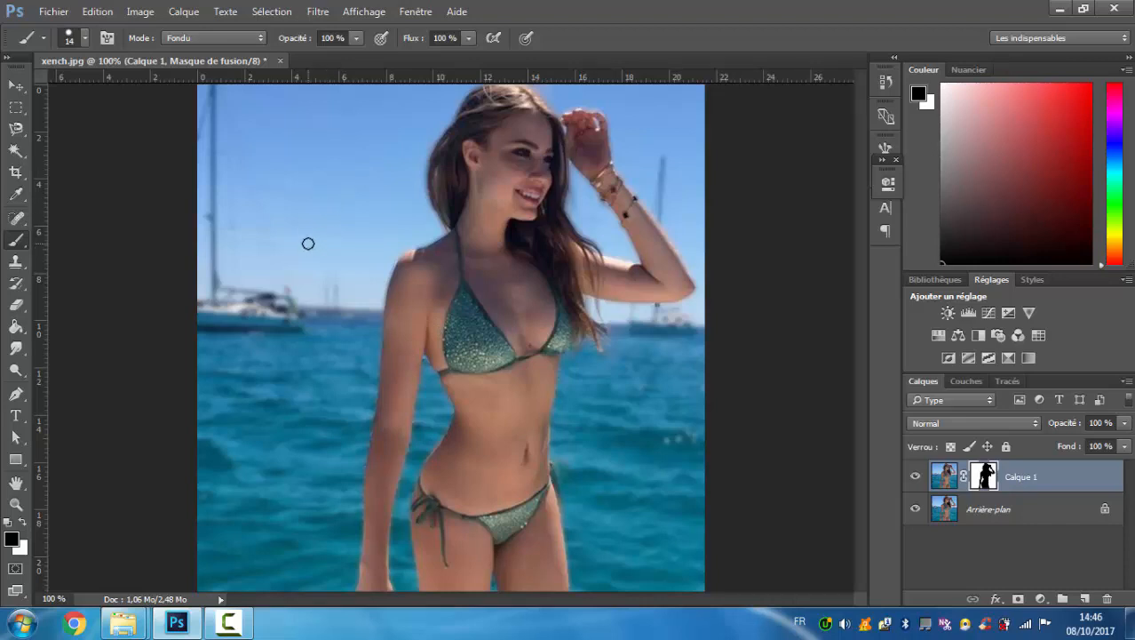
key("ctrl+minus")
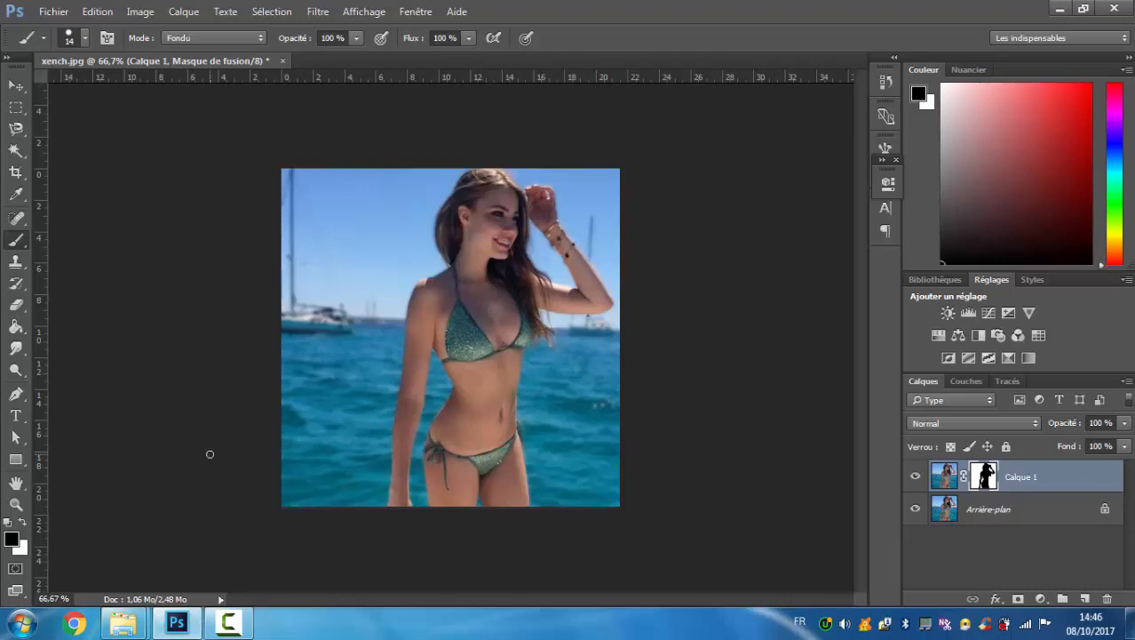
left_click(229, 624)
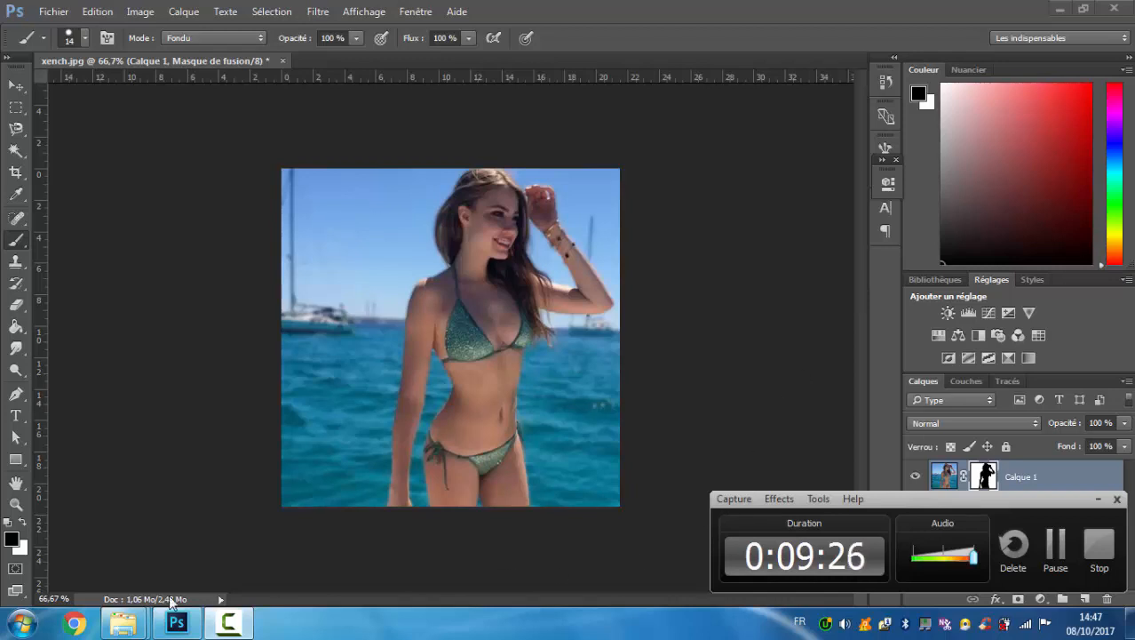
Switch to Chrome and search Google Images for "double exposure".
left_click(73, 623)
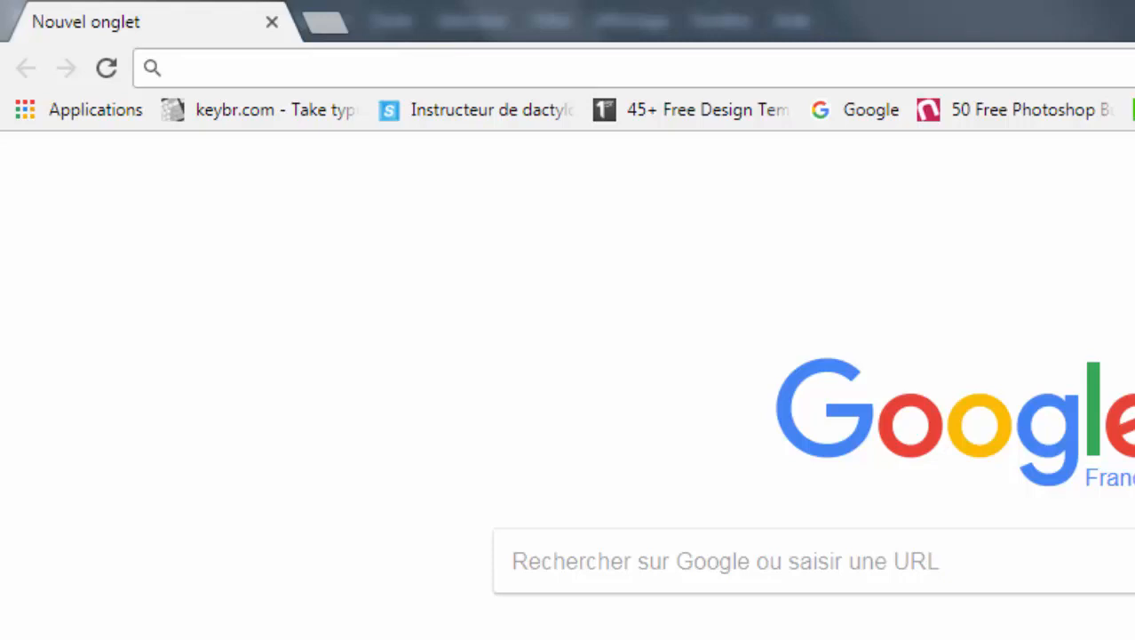
type("doub")
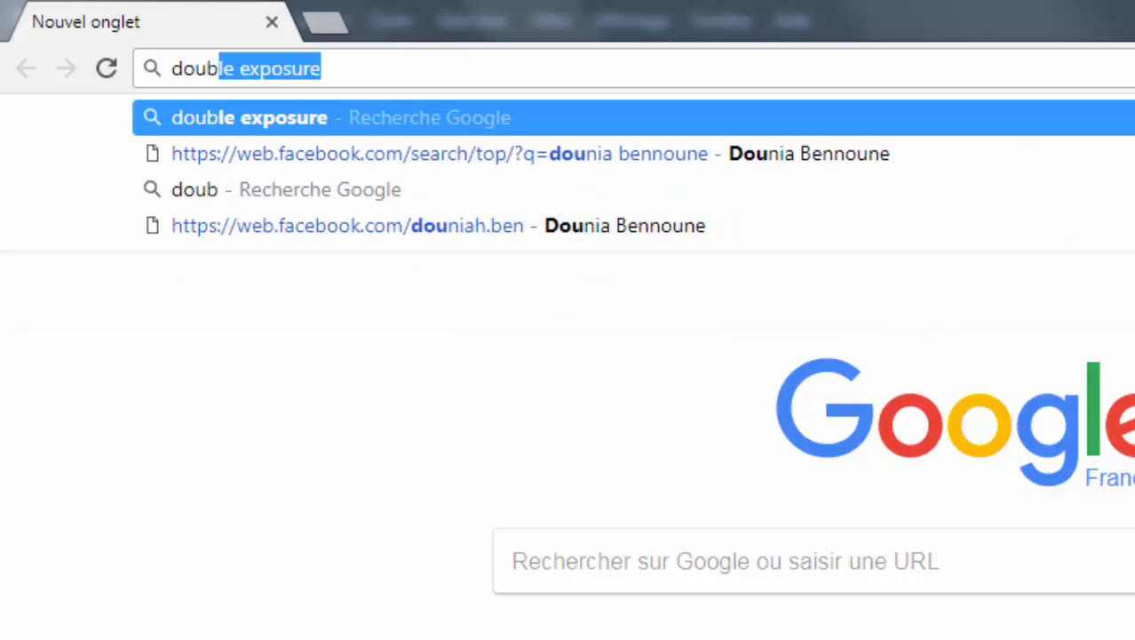
key("Return")
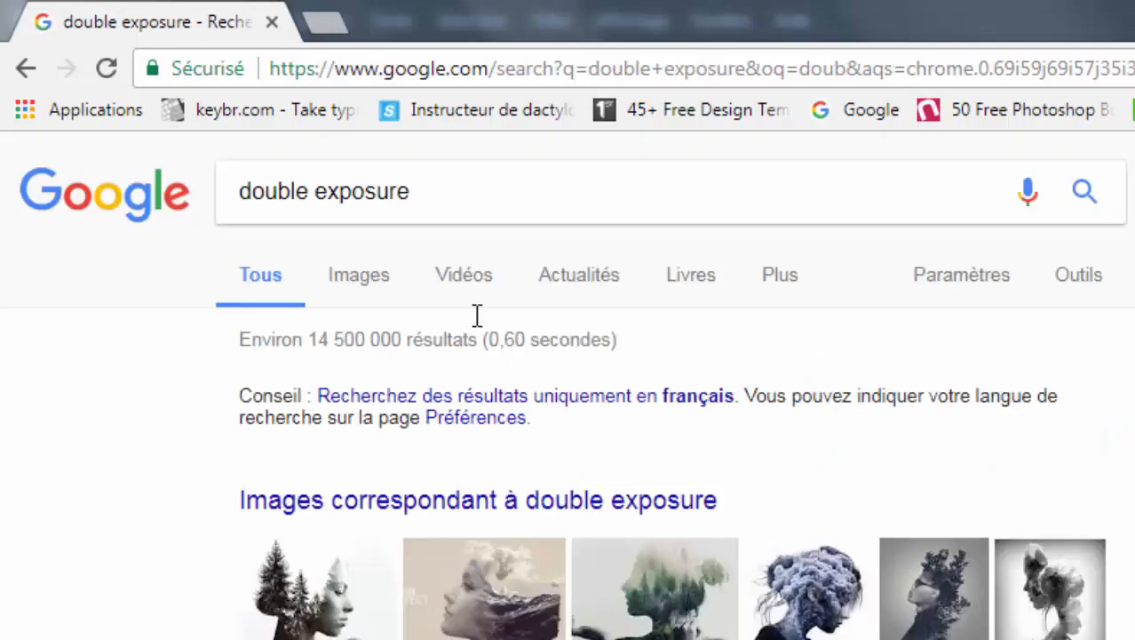
left_click(368, 277)
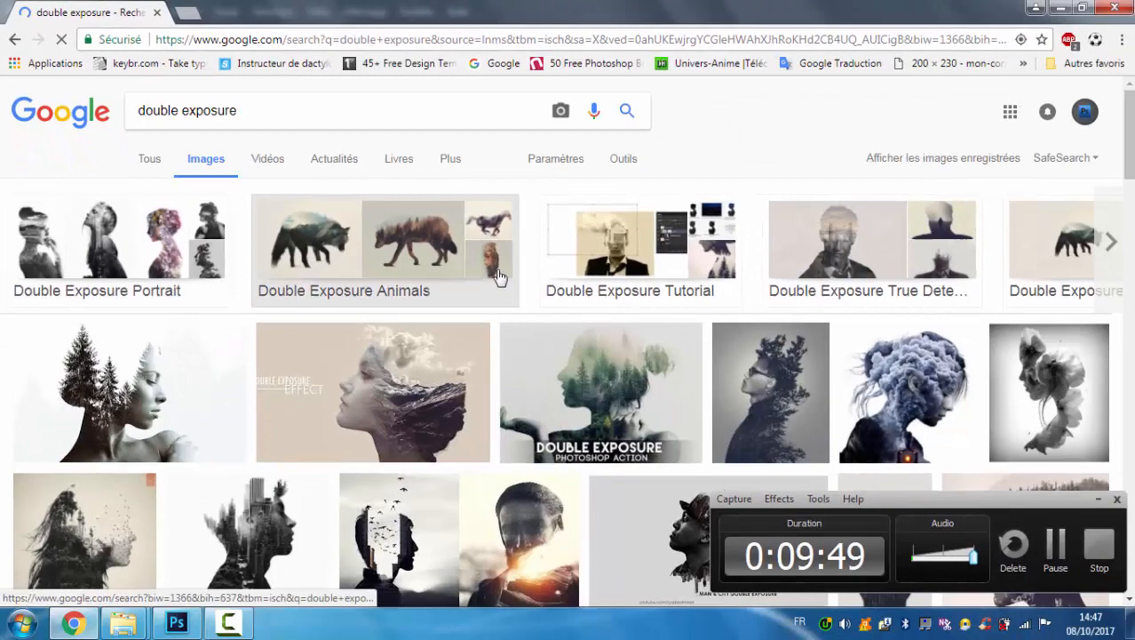
Browse the double exposure images, previewing the woman-and-trees portrait and the Man & City example.
scroll(500, 278, "down", 2)
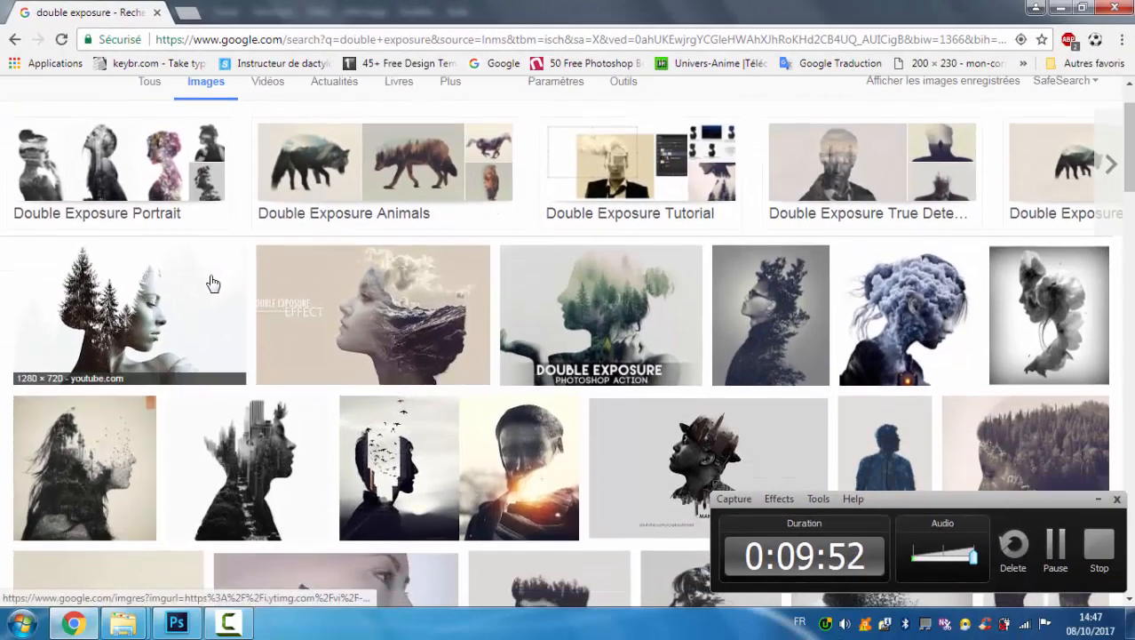
left_click(211, 285)
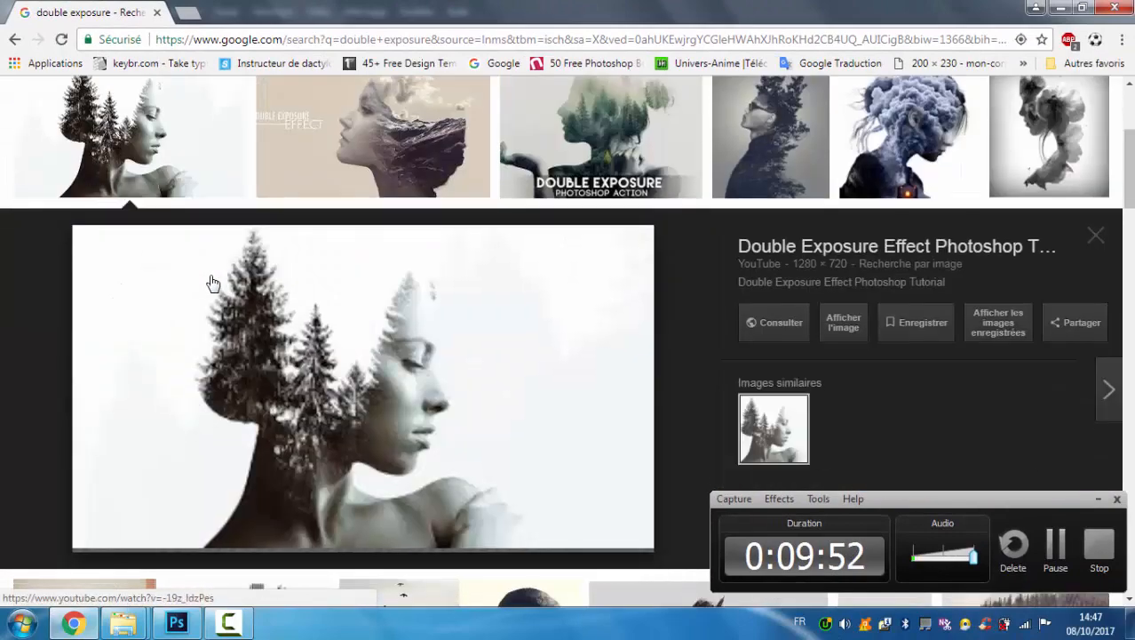
left_click(1104, 238)
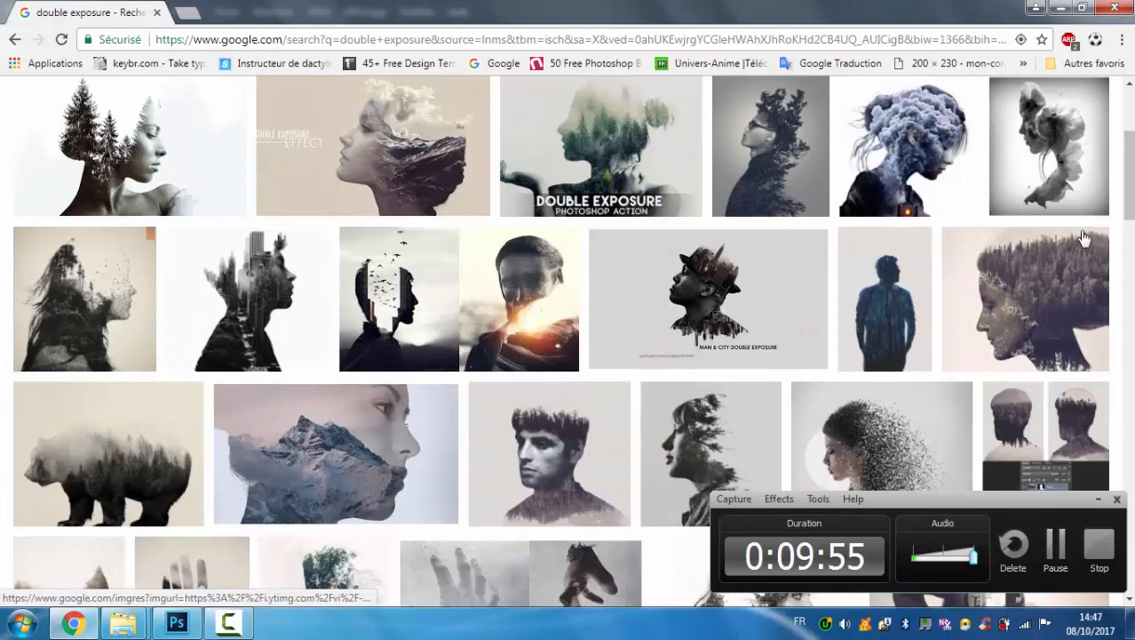
left_click(681, 299)
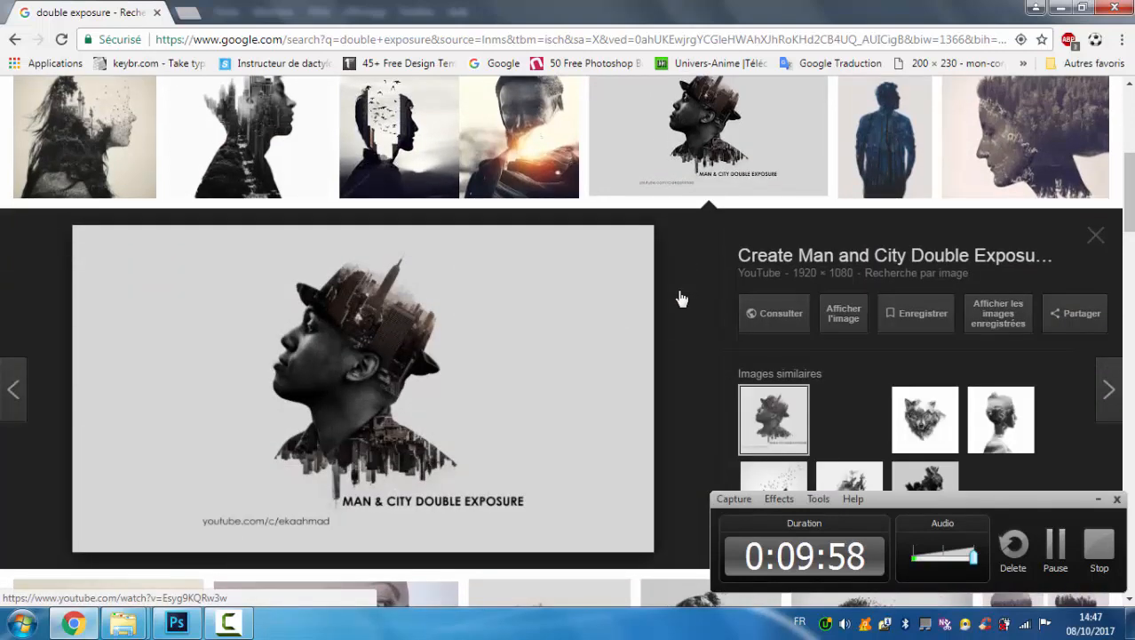
Close the Man & City preview and examine the walking bear double exposure with the misty forest.
left_click(1098, 235)
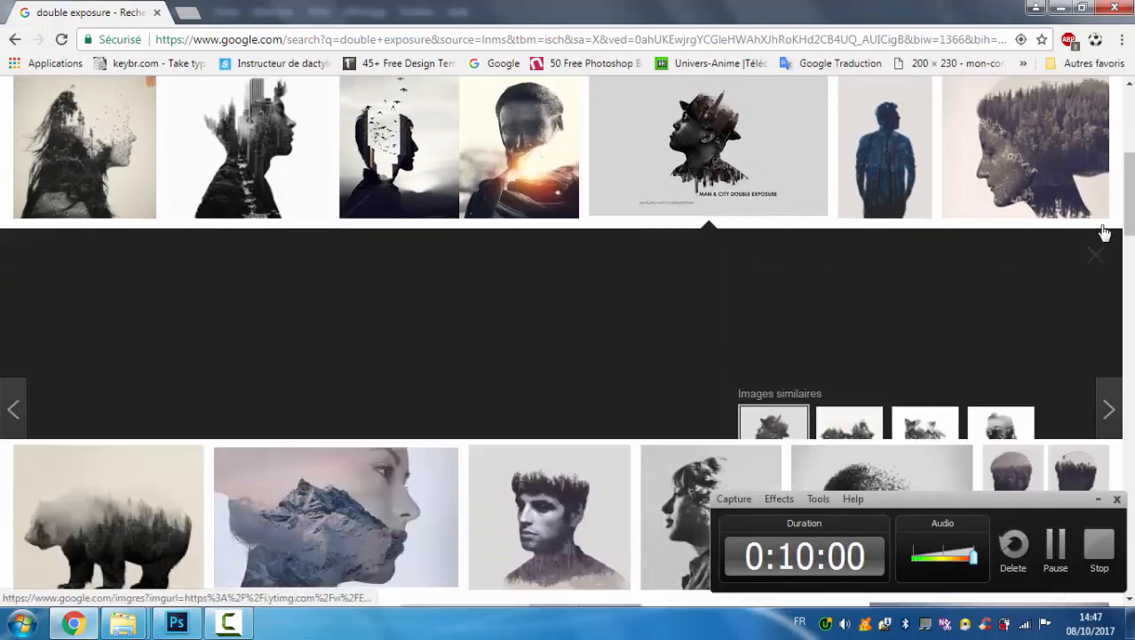
scroll(782, 240, "down", 1)
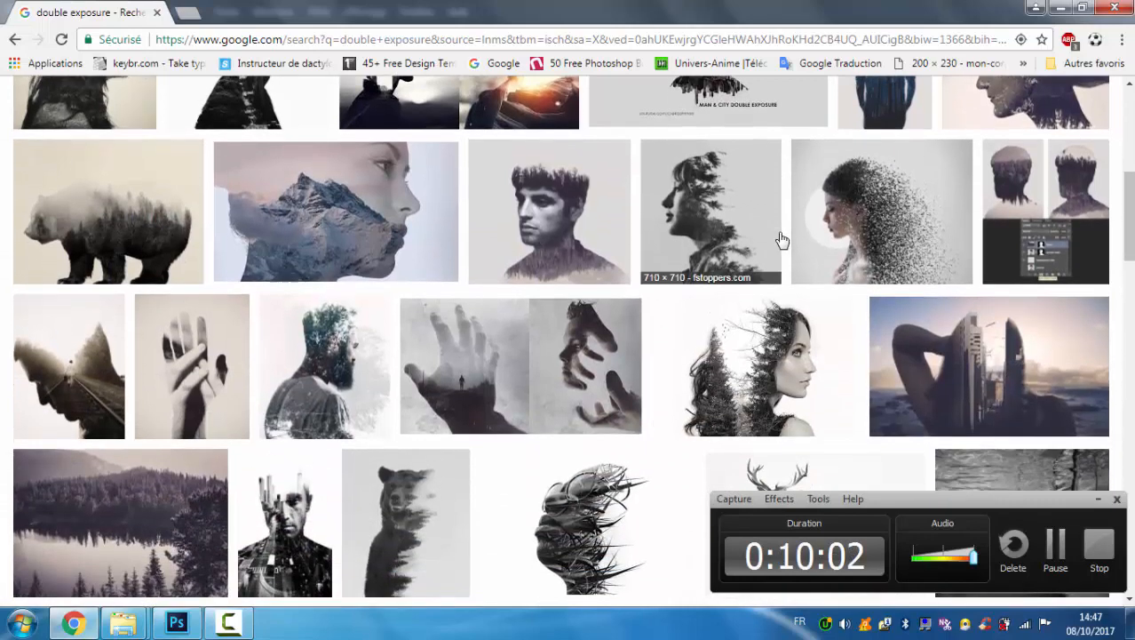
scroll(781, 240, "up", 1)
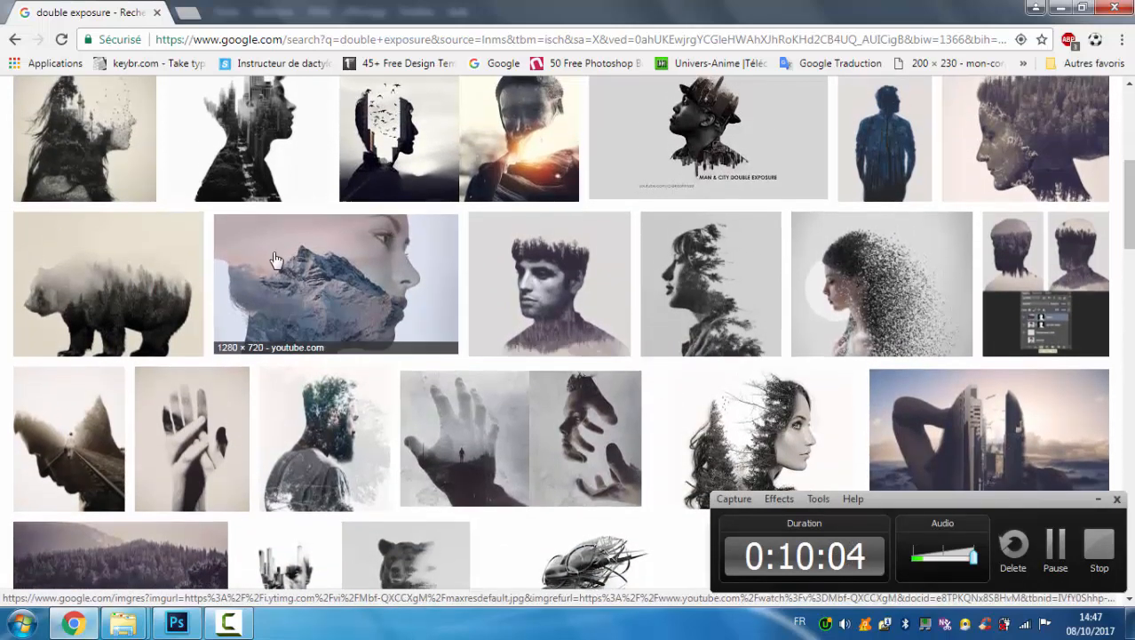
left_click(146, 279)
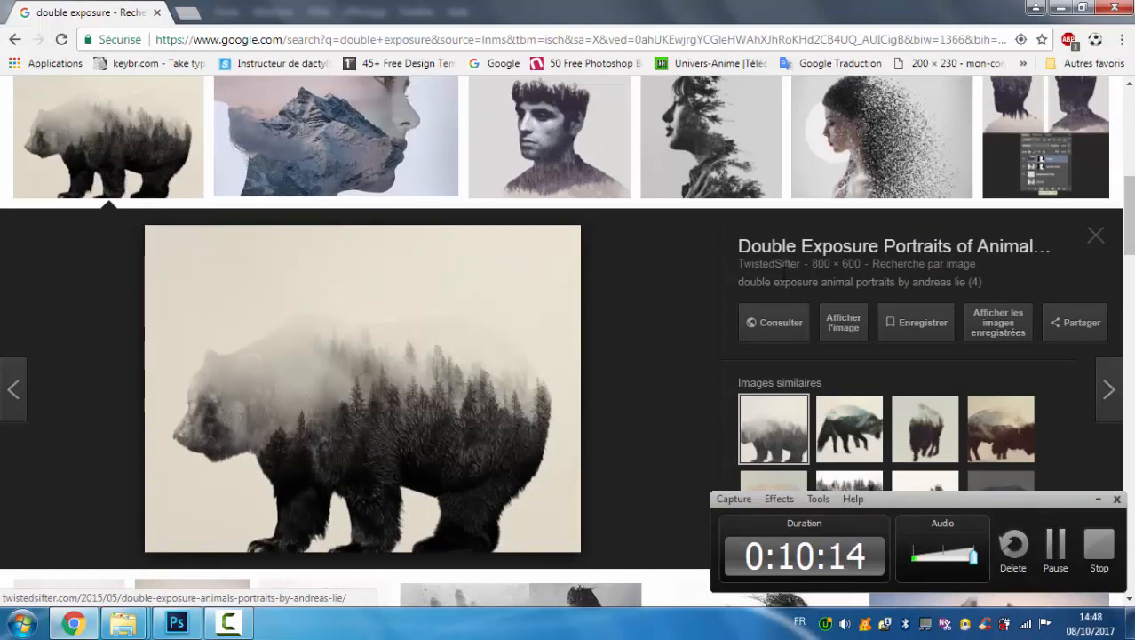
left_click(1095, 237)
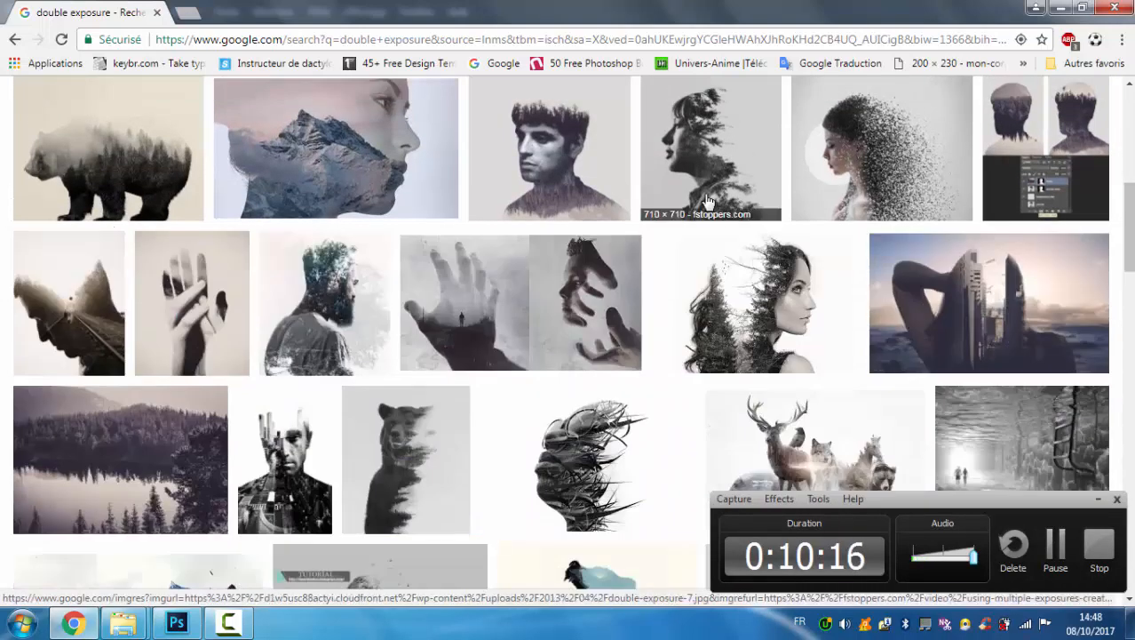
Examine the blue roaring bear illustration and the Behance portrait of a woman blended with a palace among the double exposure results.
scroll(708, 202, "down", 3)
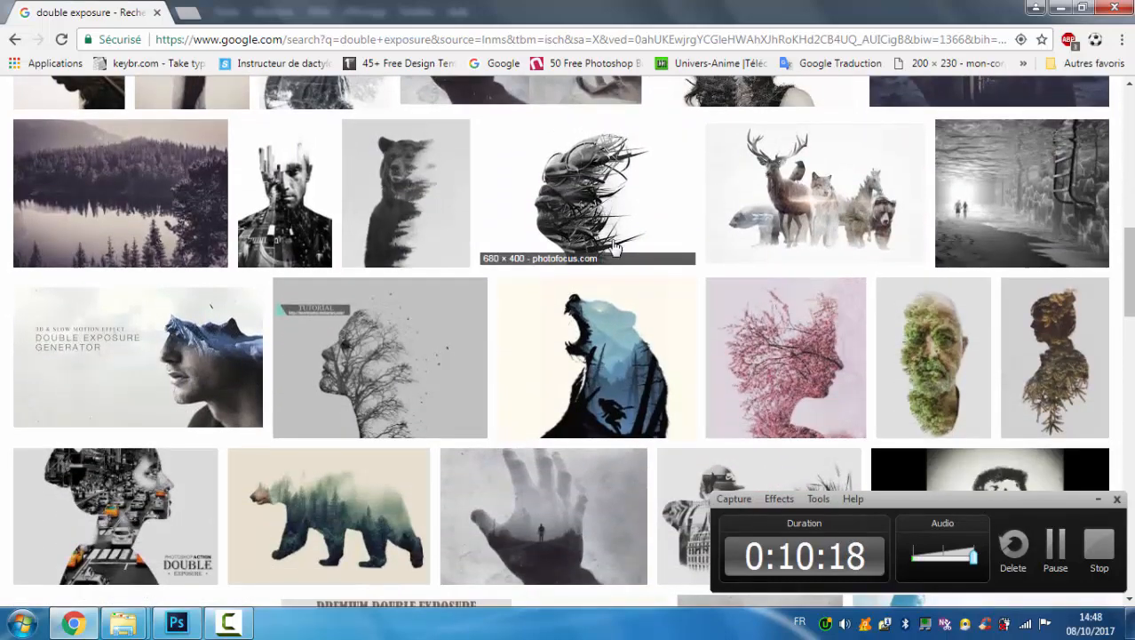
left_click(605, 360)
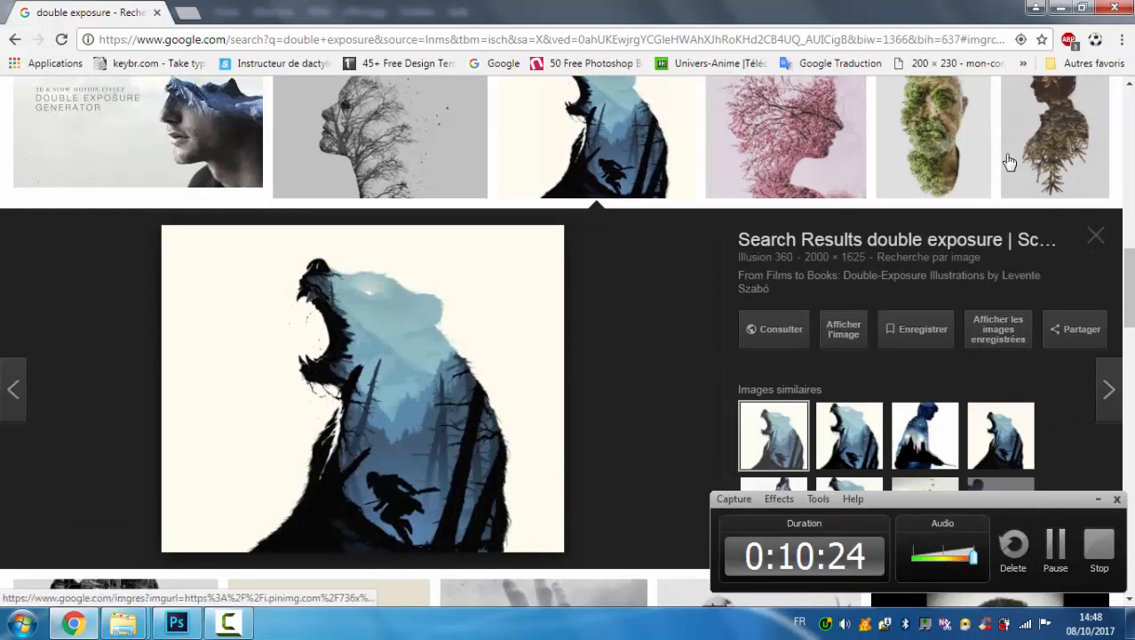
left_click(1095, 251)
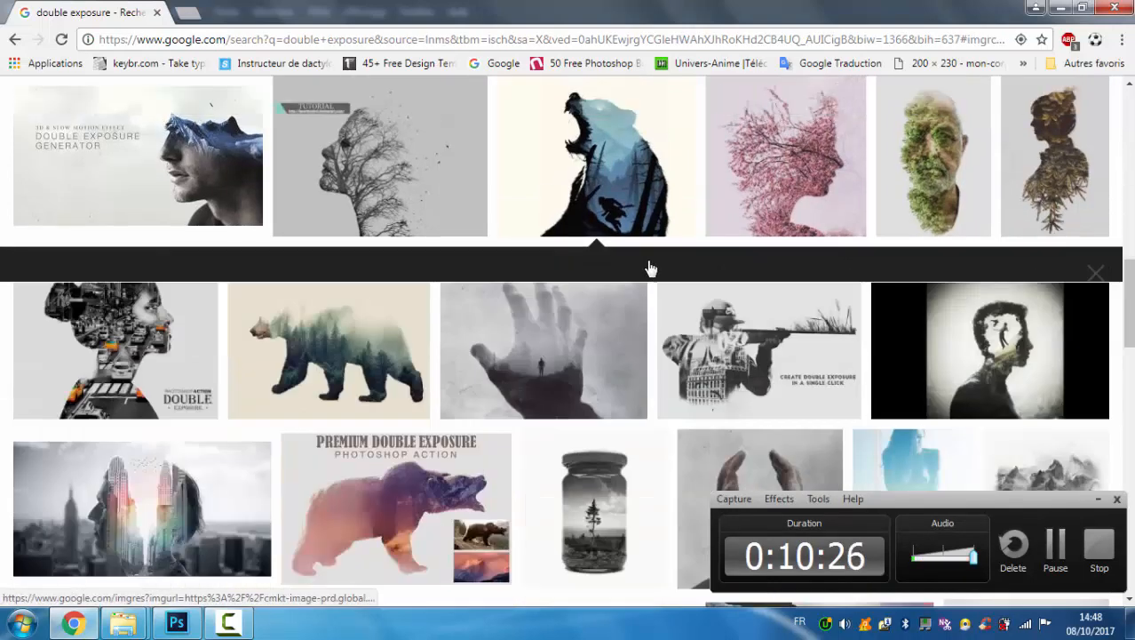
scroll(652, 268, "down", 3)
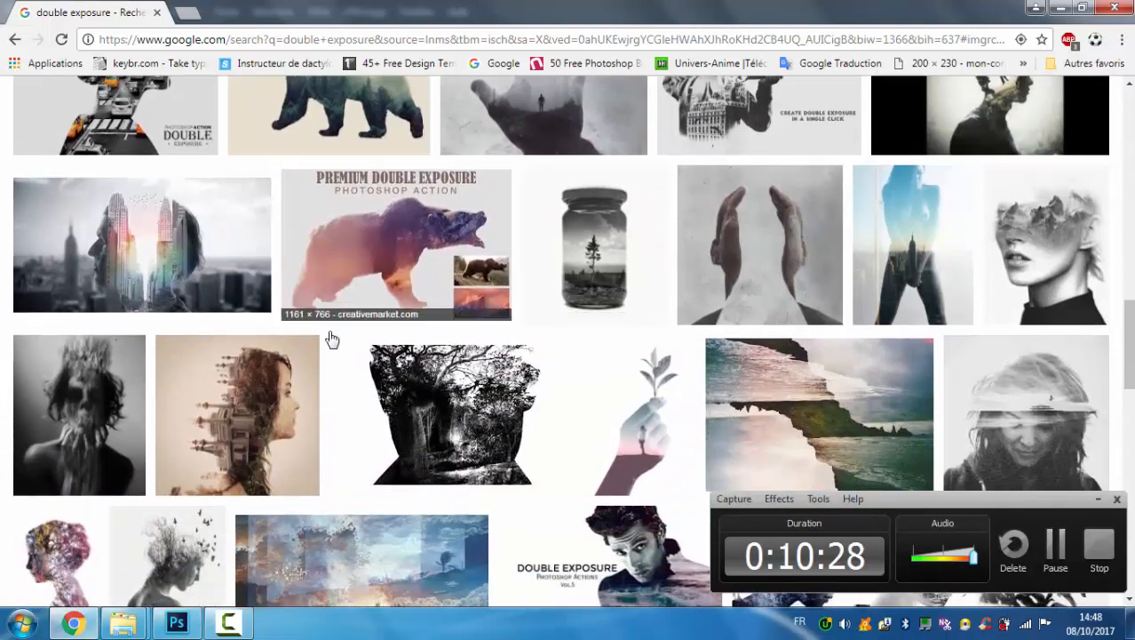
left_click(287, 391)
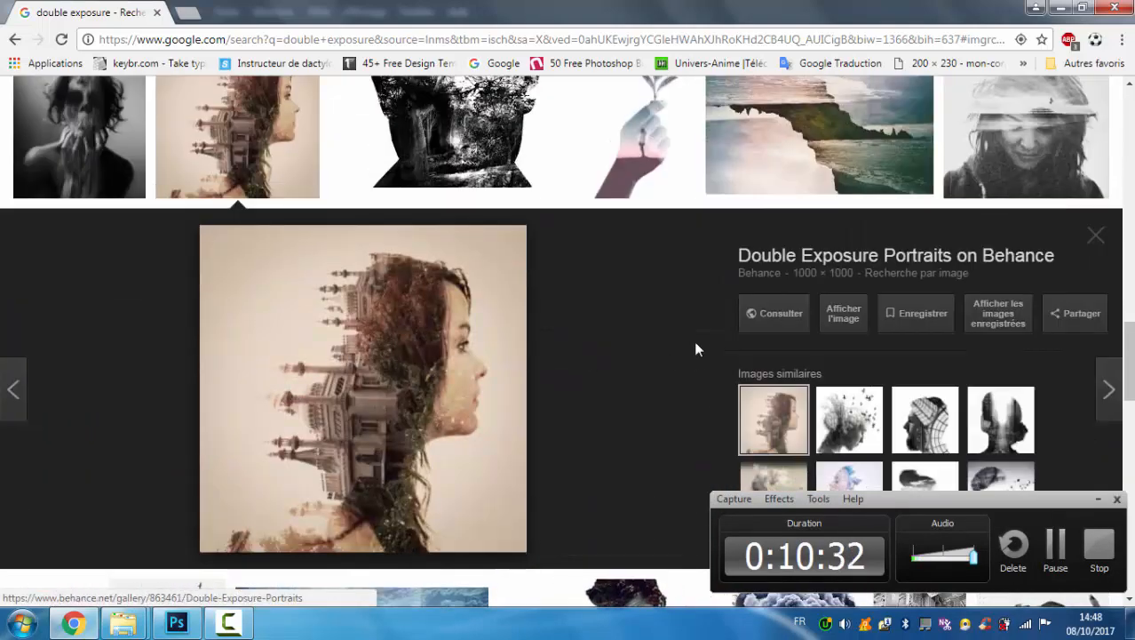
left_click(1097, 239)
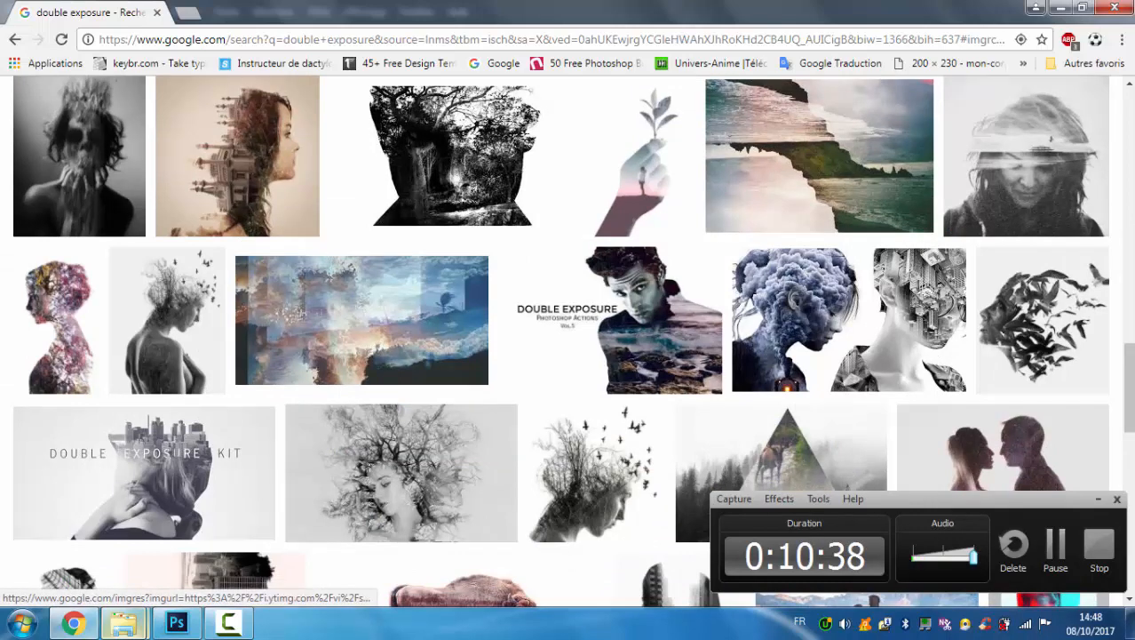
Switch to the design folder in Windows Explorer and open the thumbnail6 image to examine the AVANT/APRES comparison.
mouse_move(107, 628)
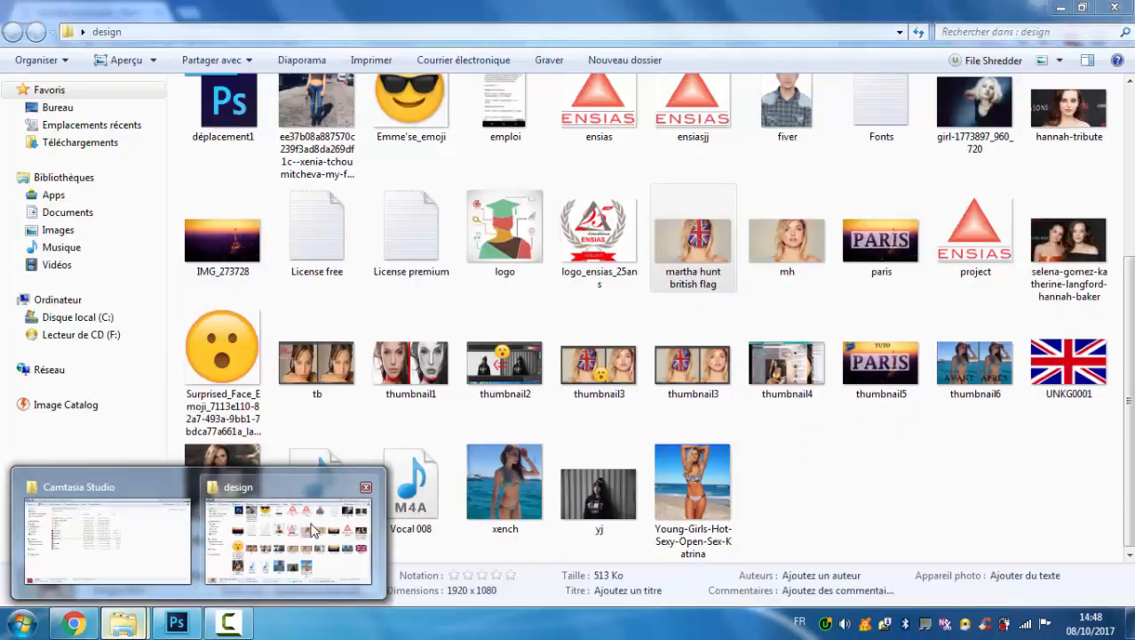
left_click(311, 530)
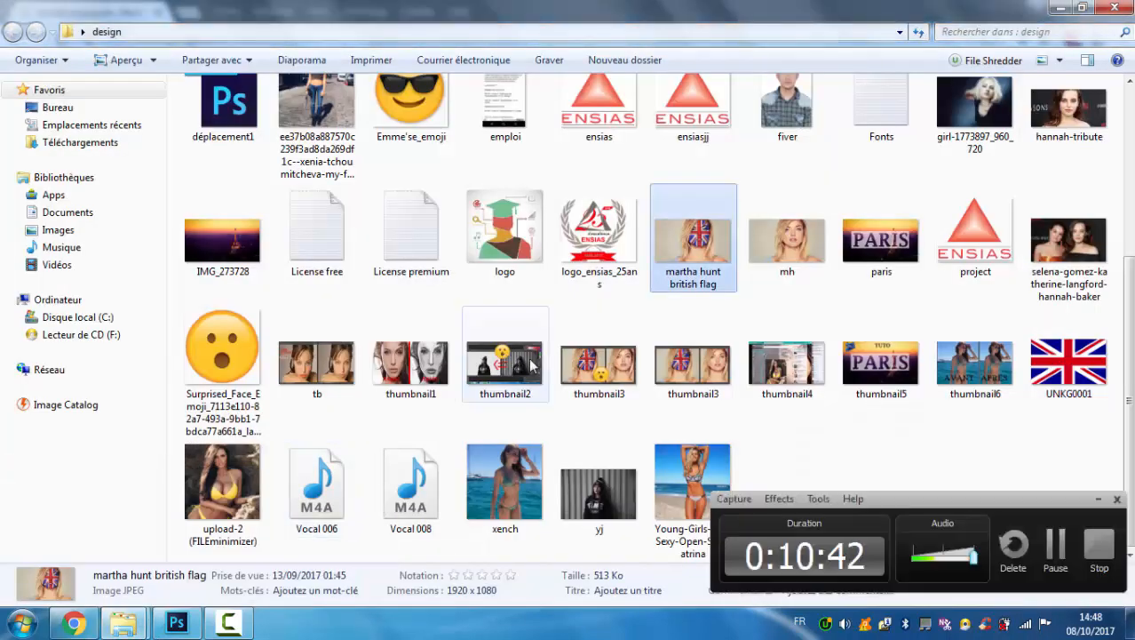
scroll(680, 249, "up", 3)
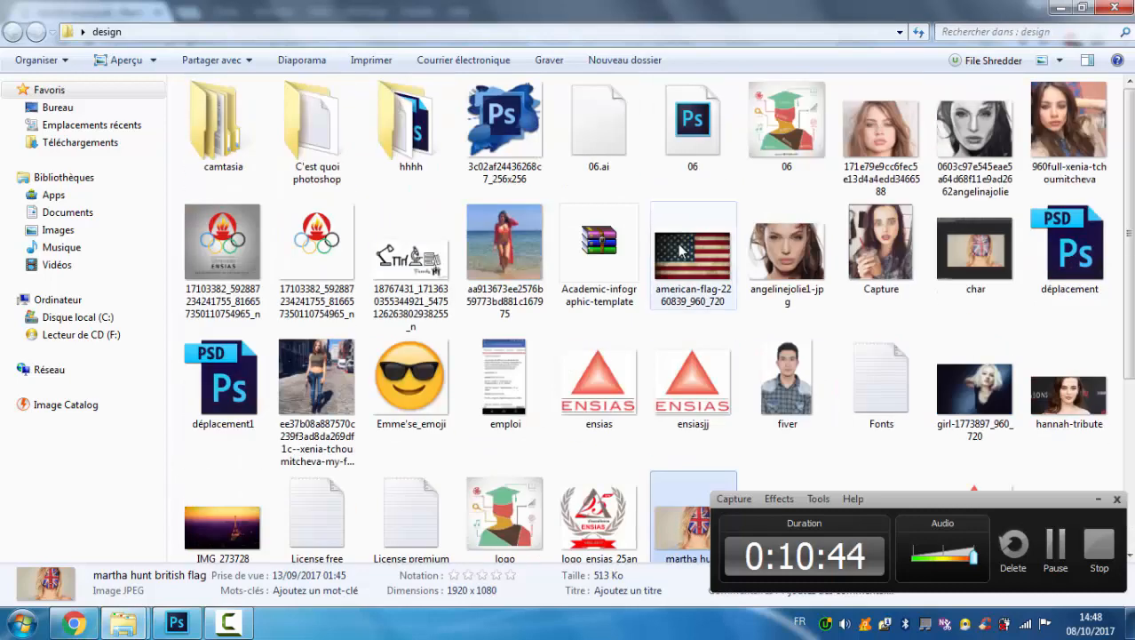
scroll(680, 246, "down", 3)
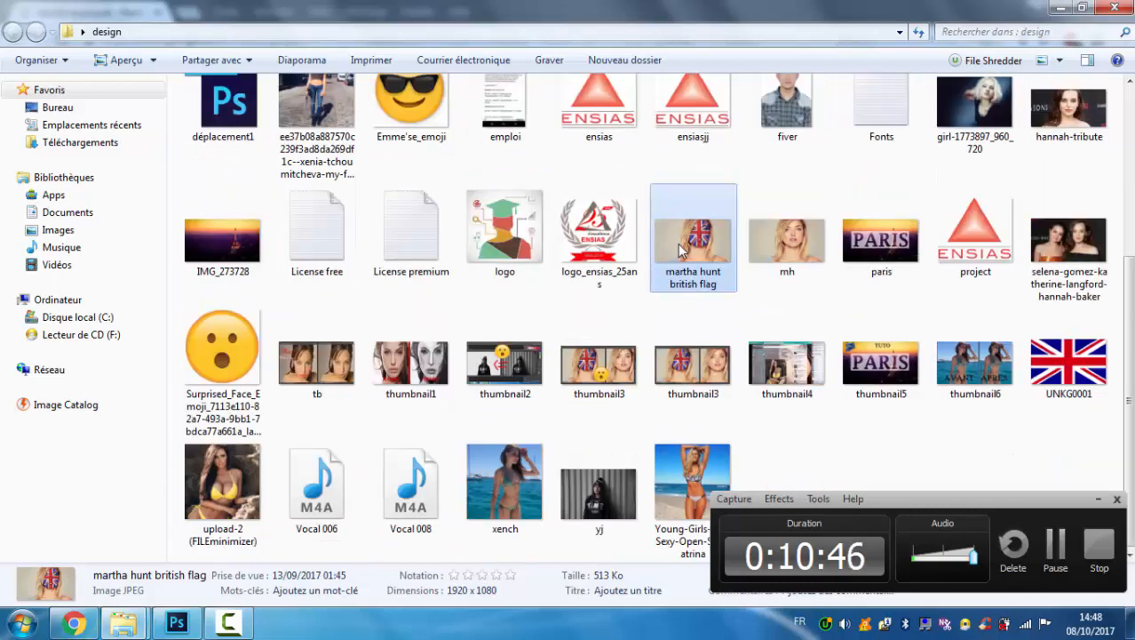
scroll(678, 243, "up", 3)
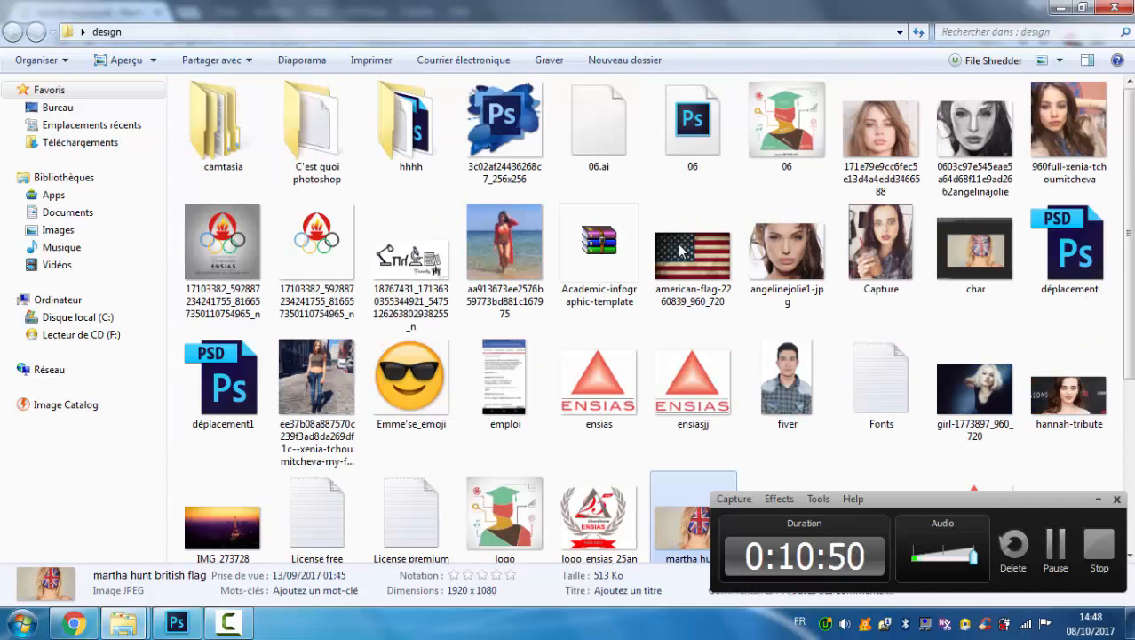
scroll(680, 249, "down", 3)
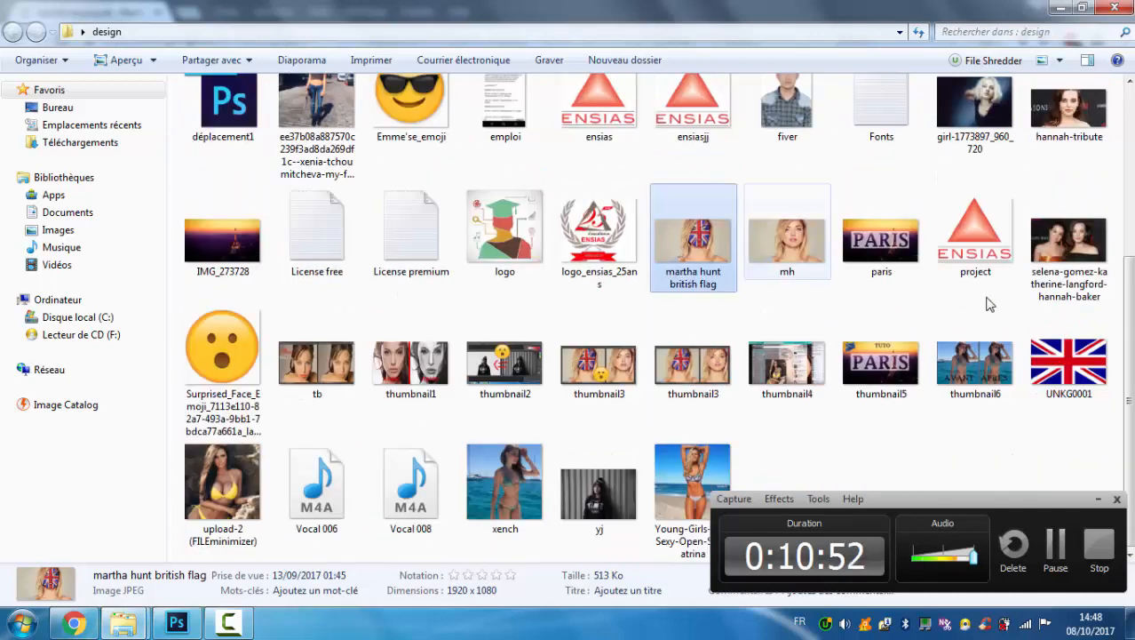
double_click(977, 364)
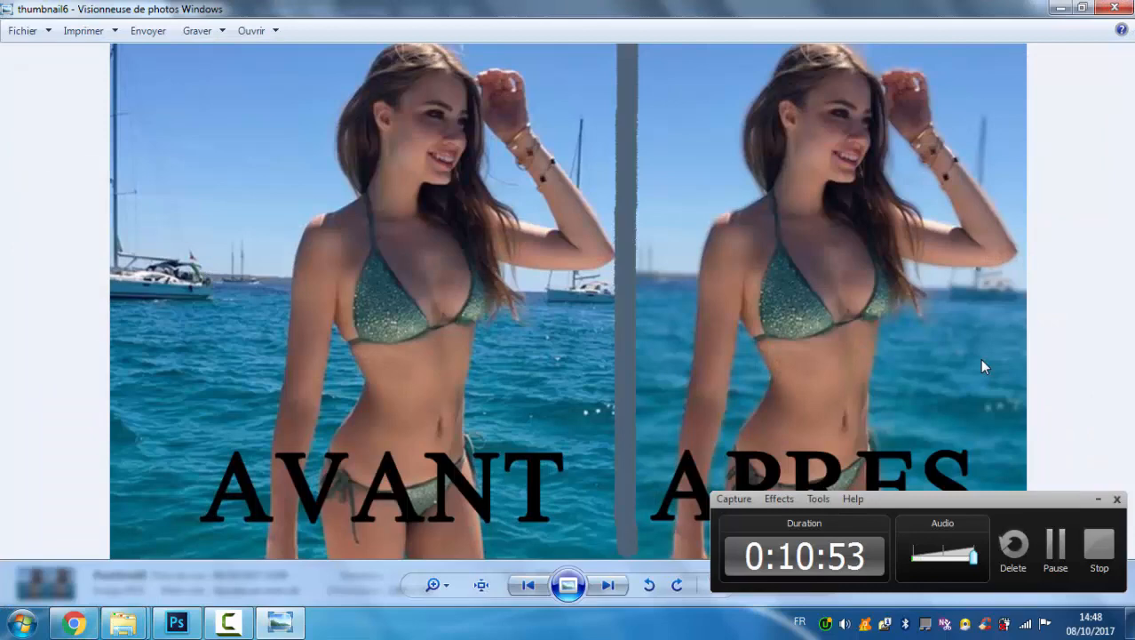
left_click(1098, 499)
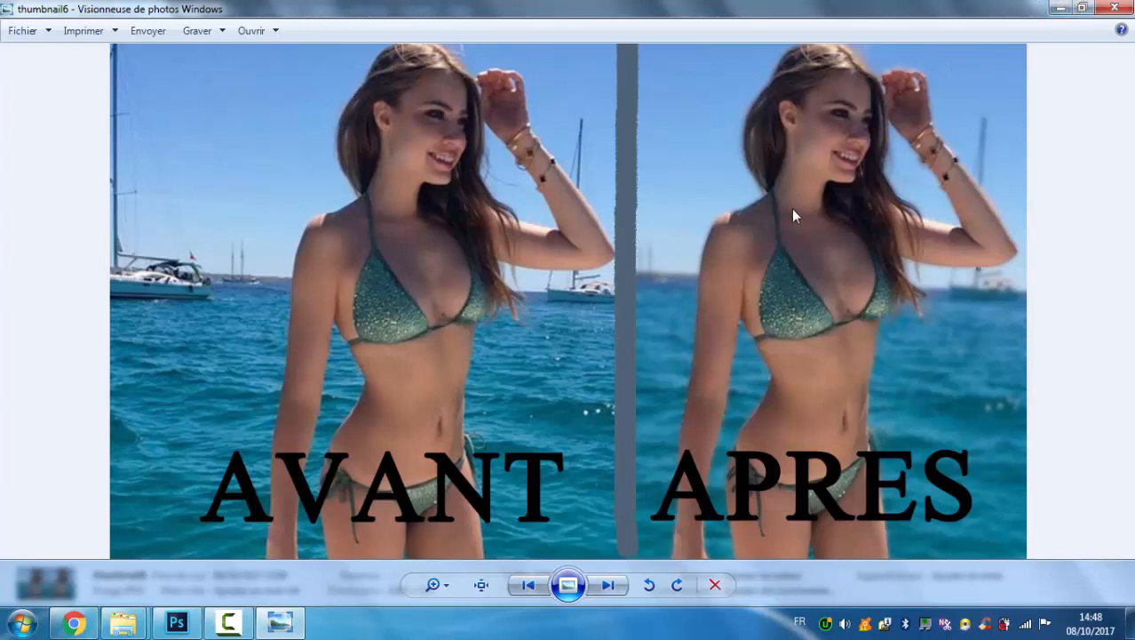
left_click(228, 622)
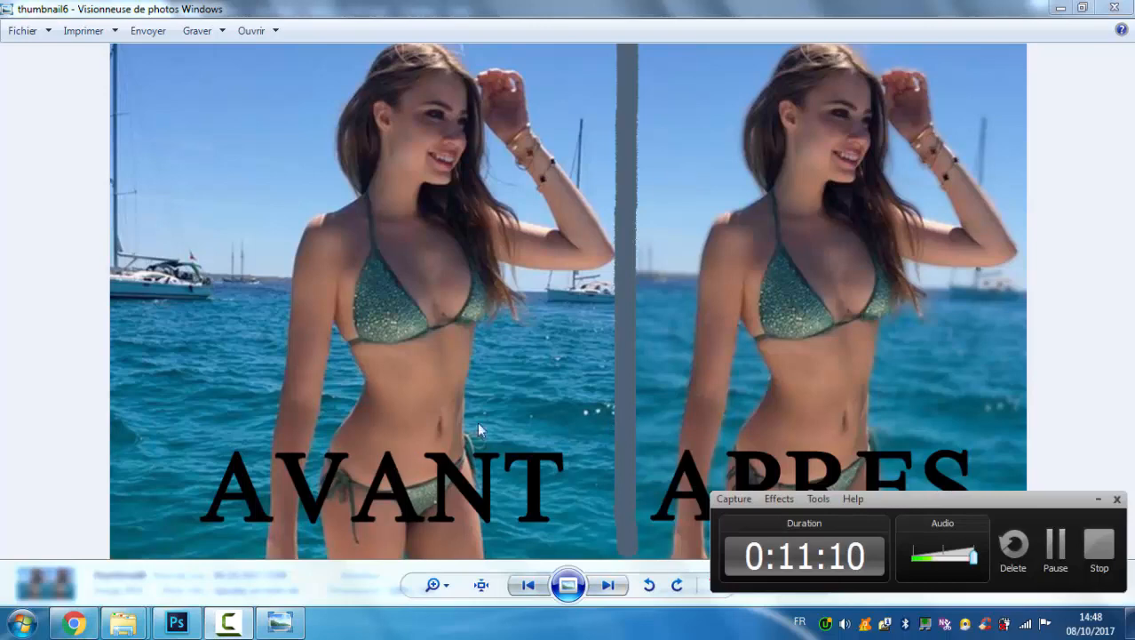